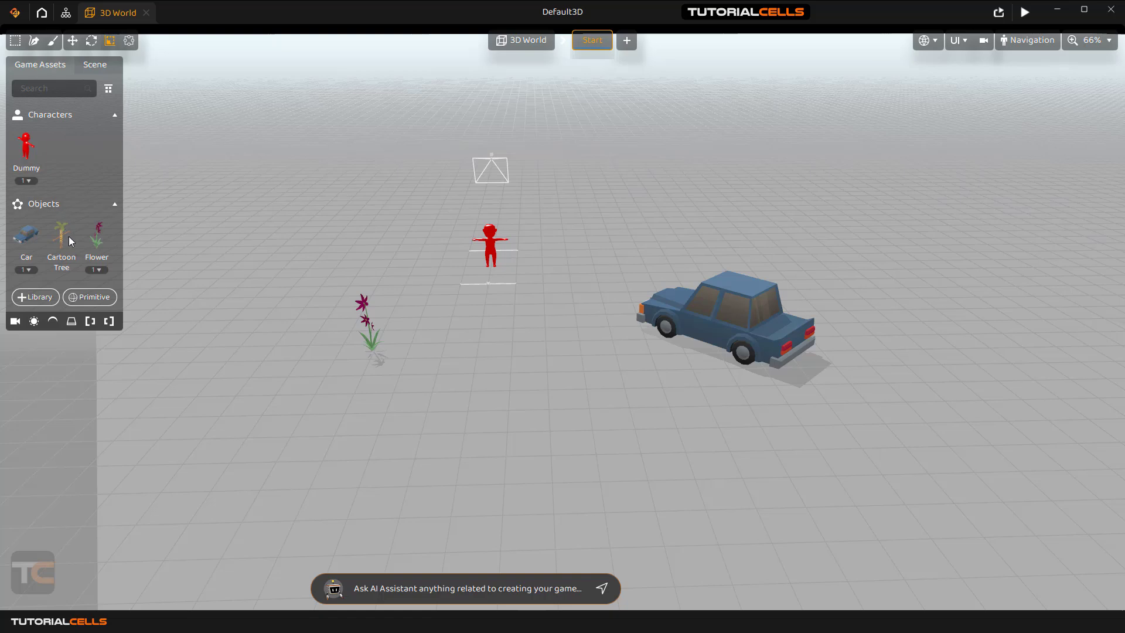
Step: Place a cube, a blank object and a cone primitive in a row on the ground between the flower and the car
left_click(83, 299)
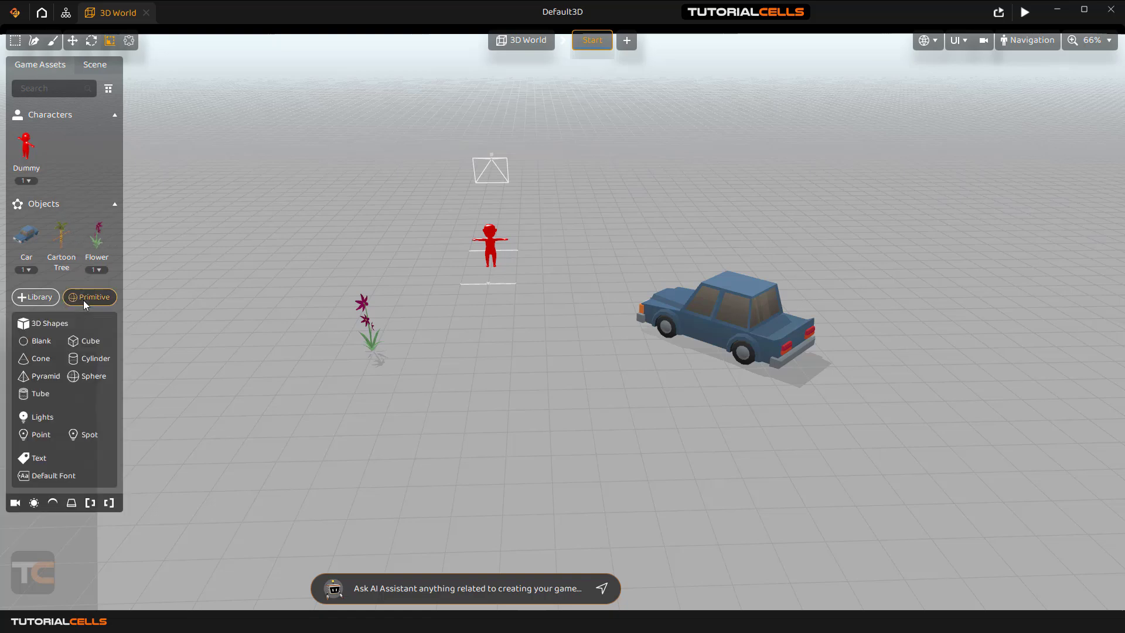
left_click_drag(107, 340, 459, 319)
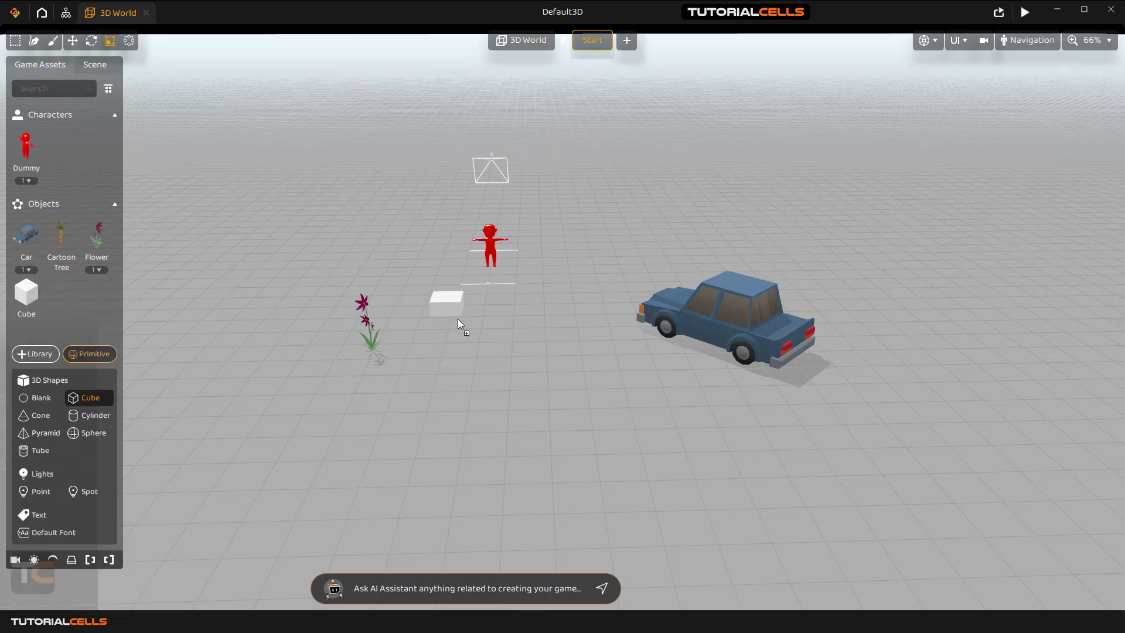
left_click(476, 332)
left_click_drag(59, 395, 528, 335)
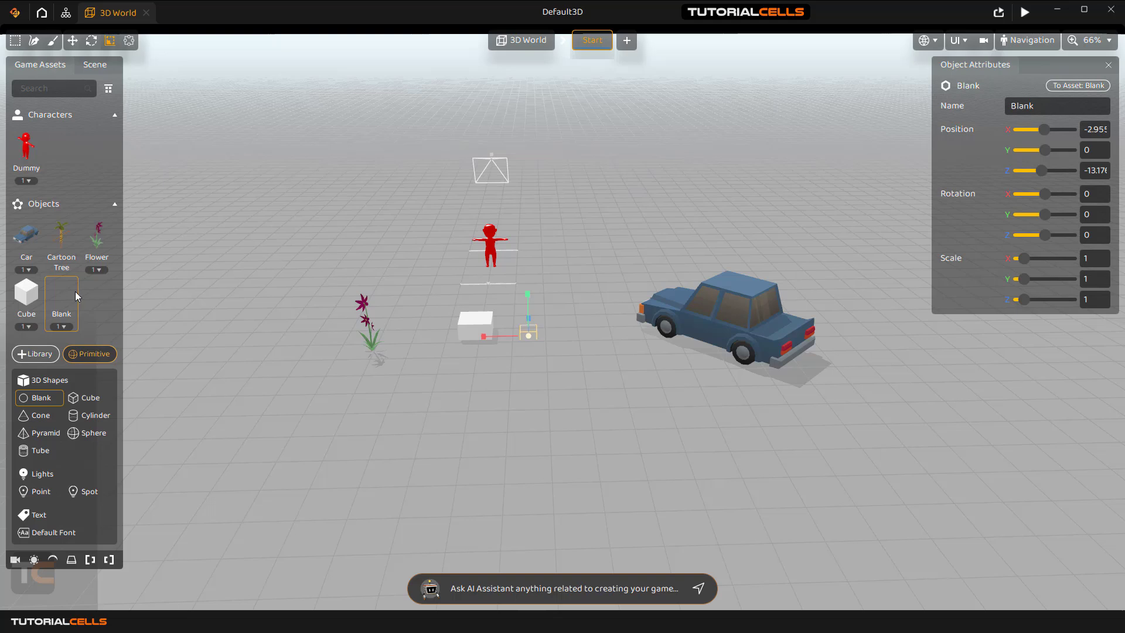
left_click_drag(29, 416, 563, 329)
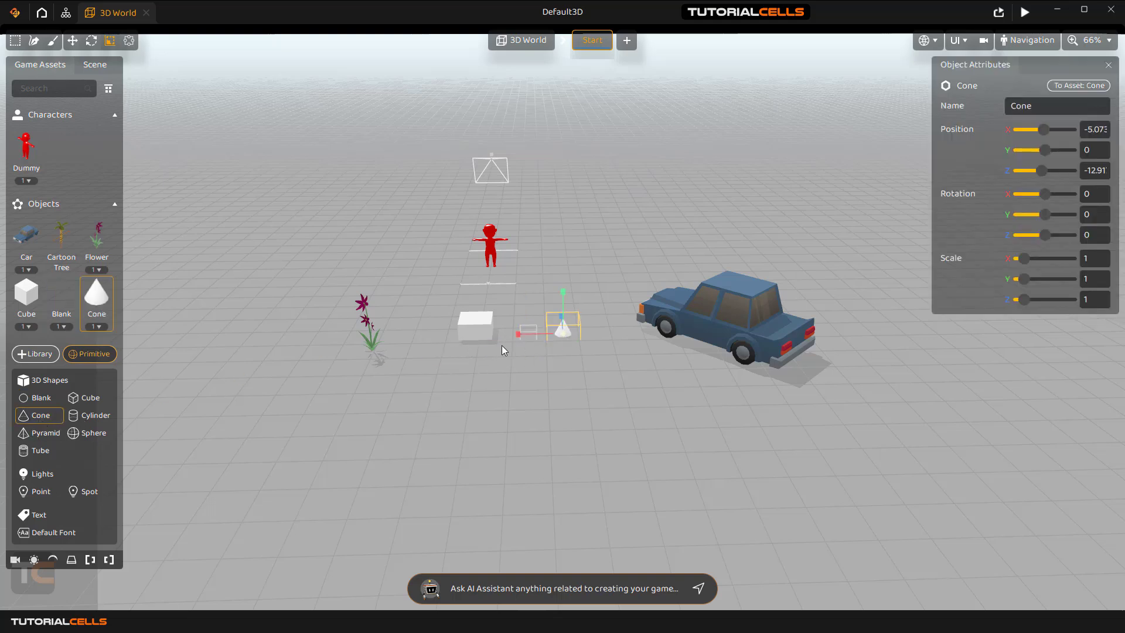
Step: Duplicate the cube five times with the Move tool active to form a continuous row along X
left_click(468, 325)
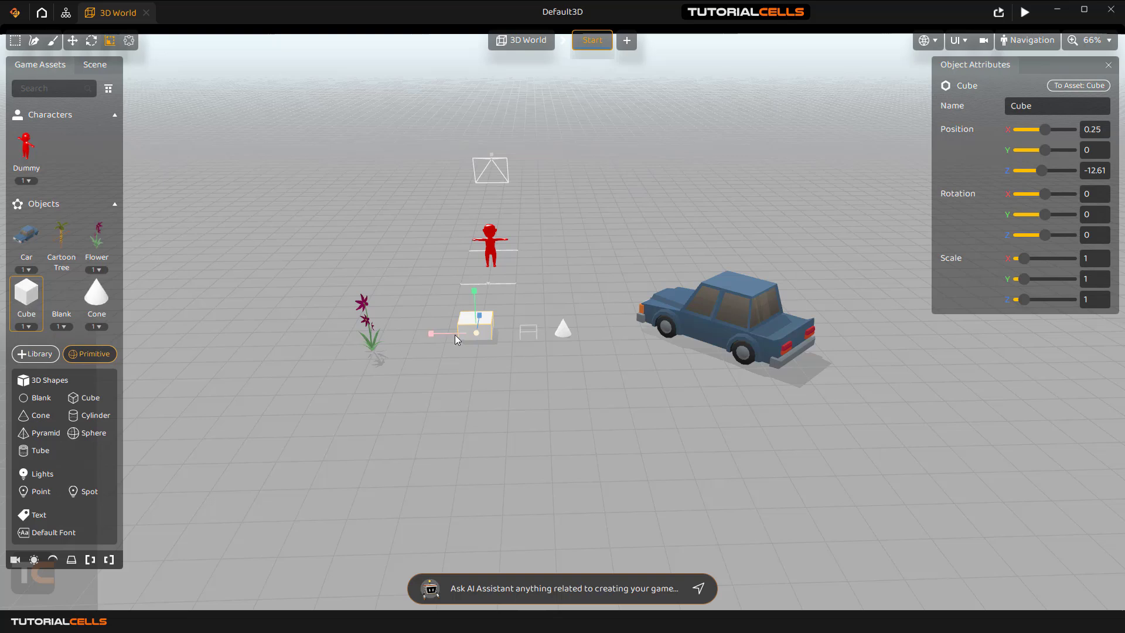
left_click(72, 41)
key("ctrl+d")
key("ctrl+d")
key("ctrl+d")
key("ctrl+d")
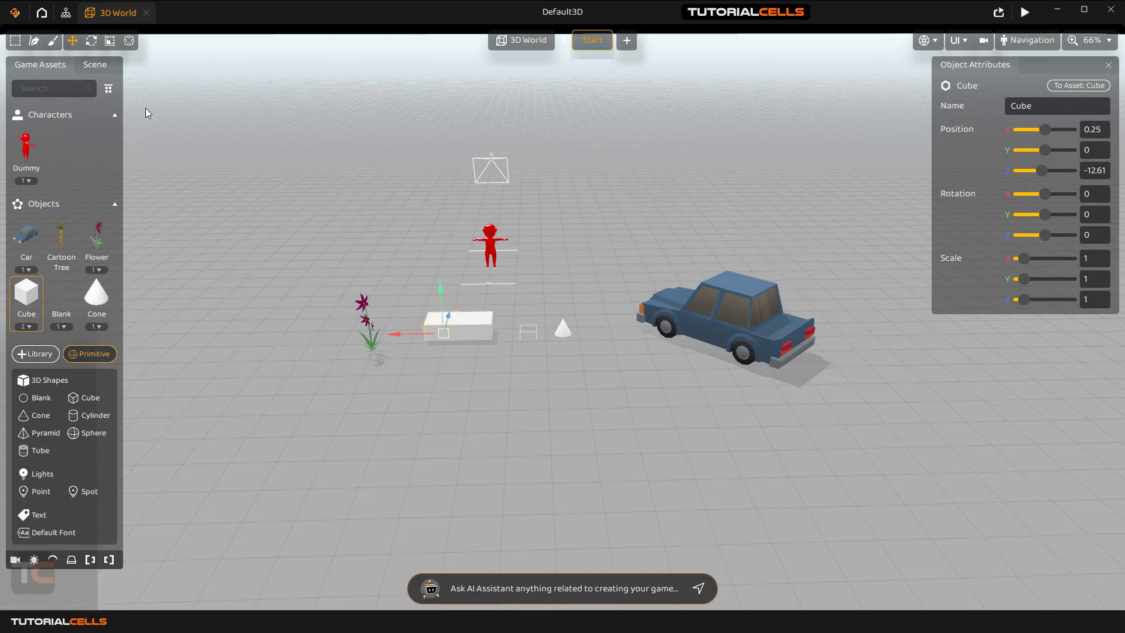
key("ctrl+d")
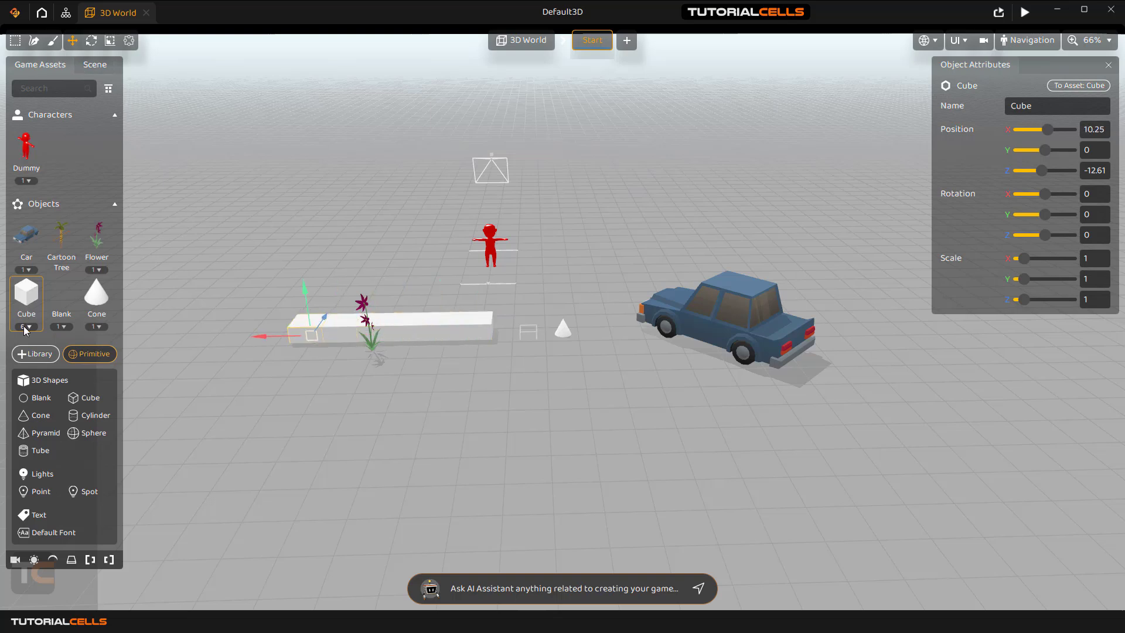
Step: Examine the list of Cube instances among the game assets and focus on the second cube in it
left_click(31, 326)
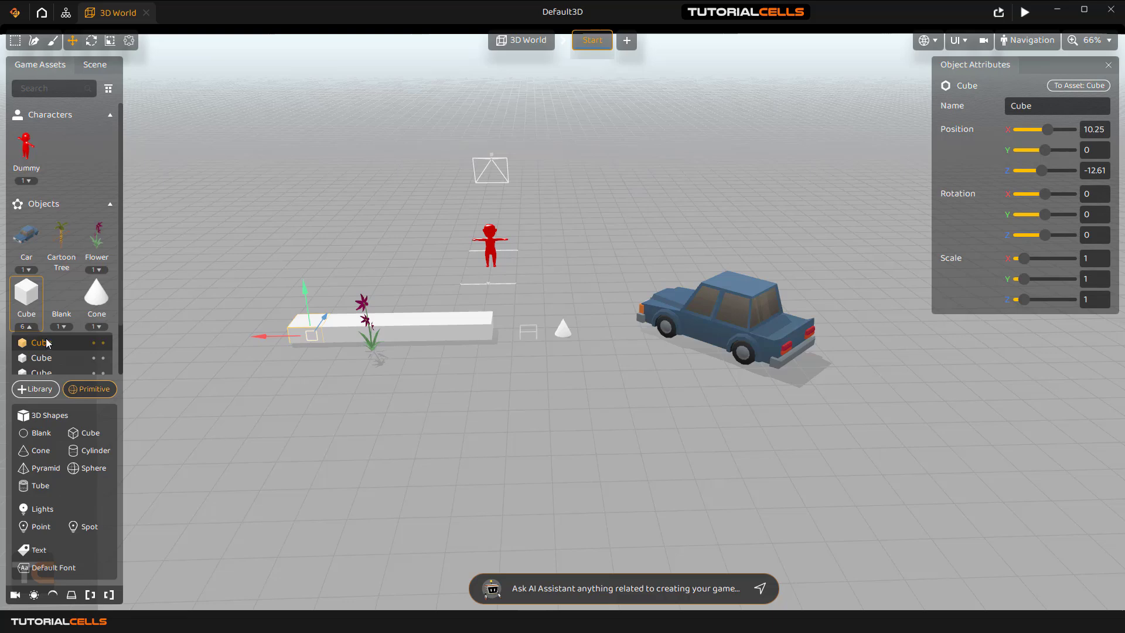
scroll(32, 330, "down", 2)
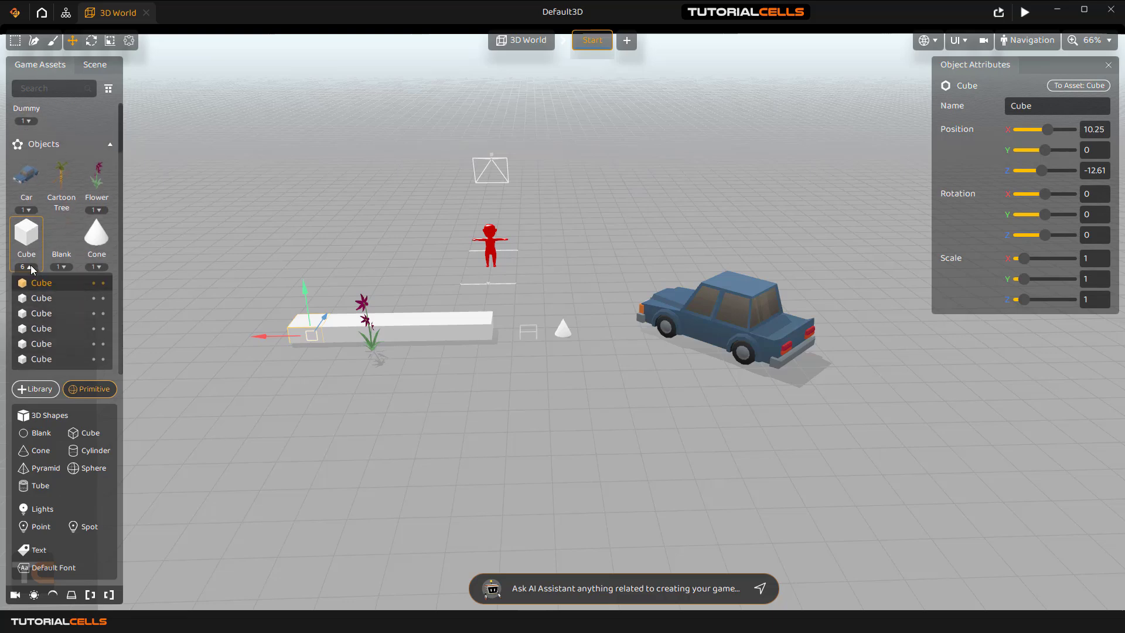
scroll(40, 275, "up", 2)
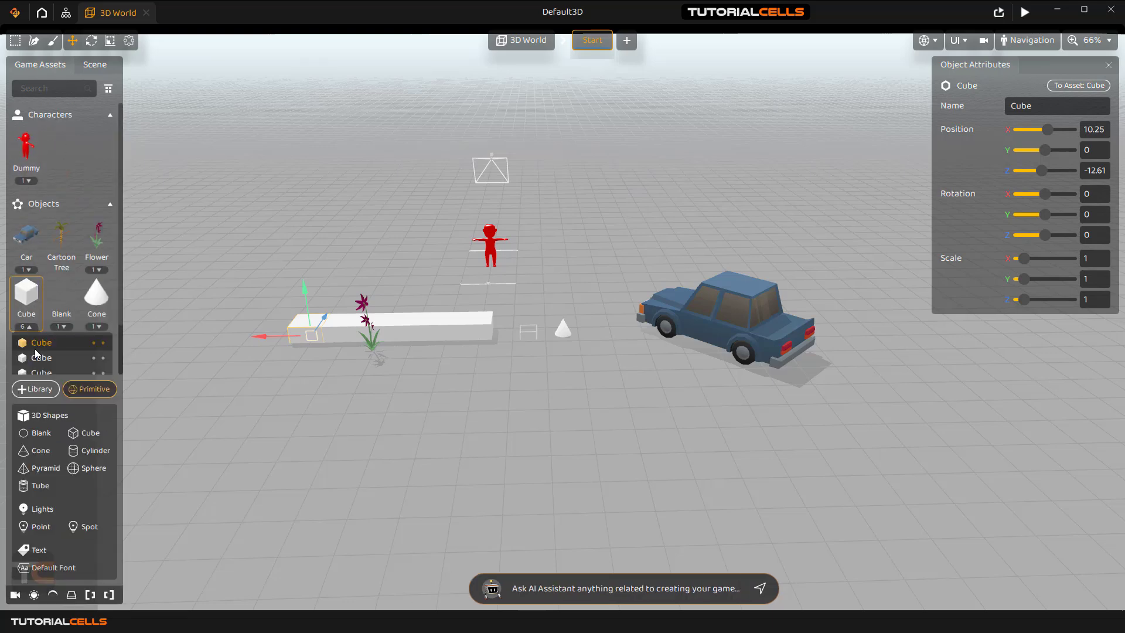
left_click(41, 357)
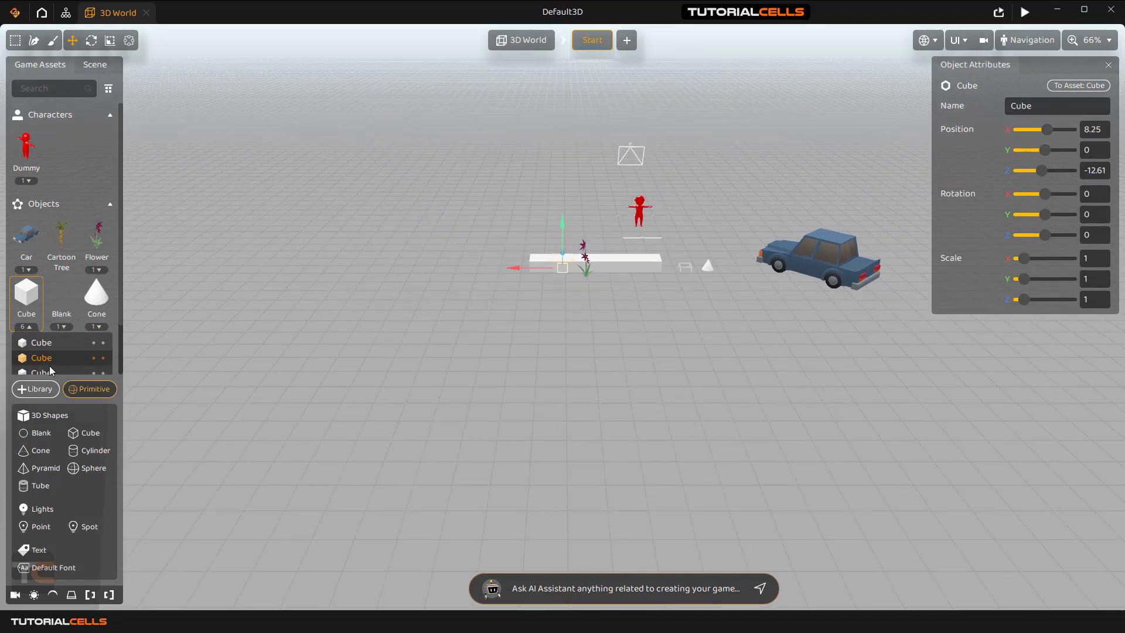
left_click(29, 328)
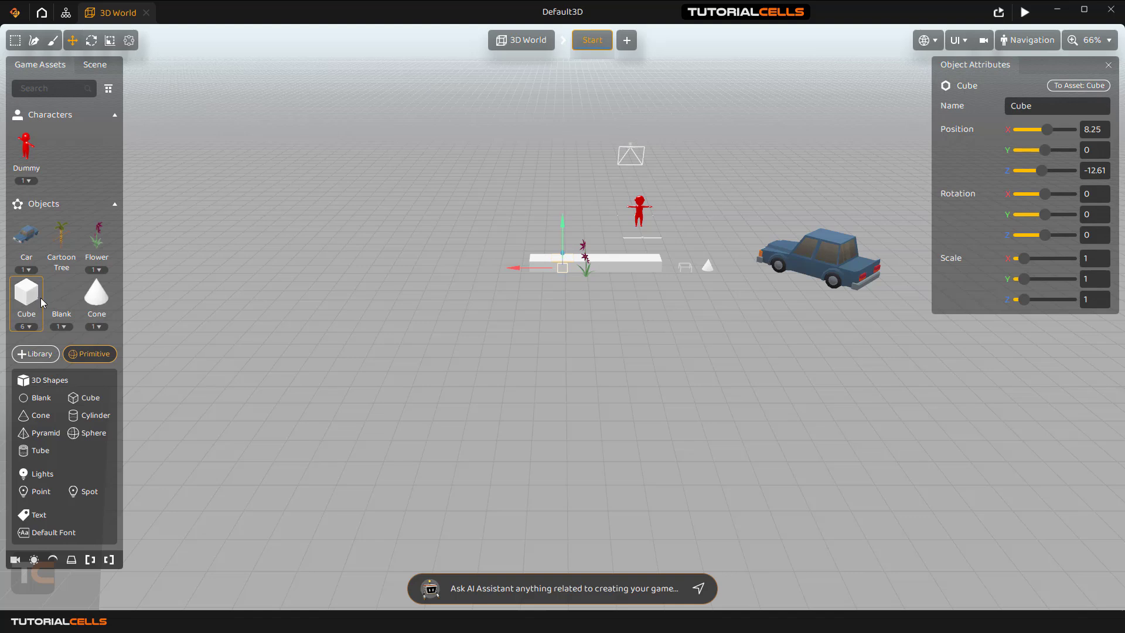
Step: Show the Cube asset's shared attributes and compare them with its list of instances
left_click(28, 300)
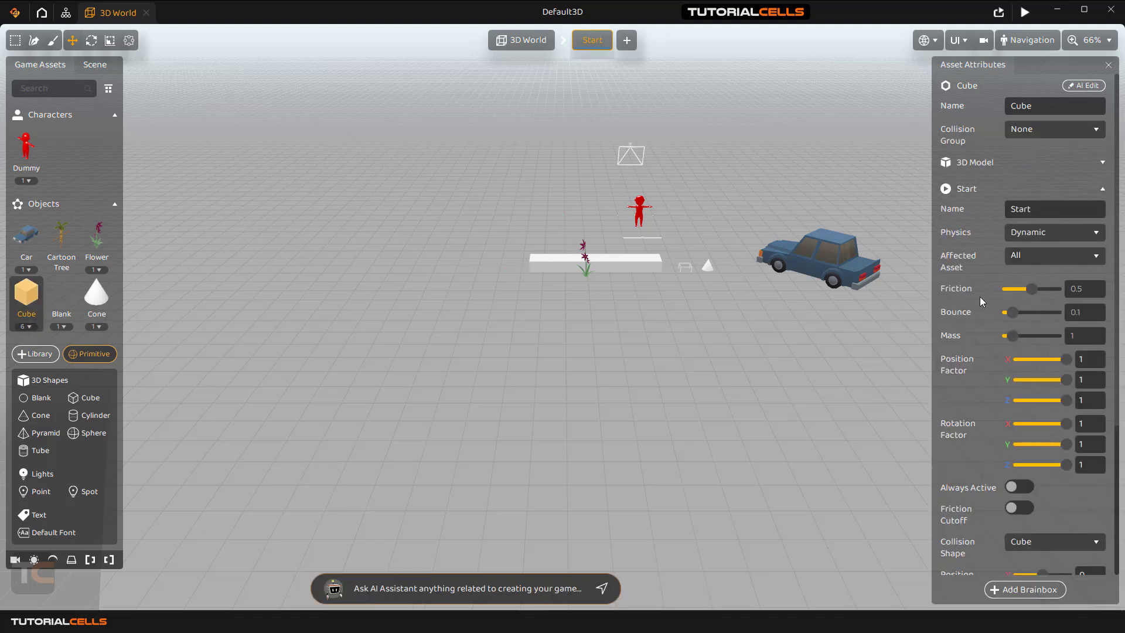
left_click(32, 328)
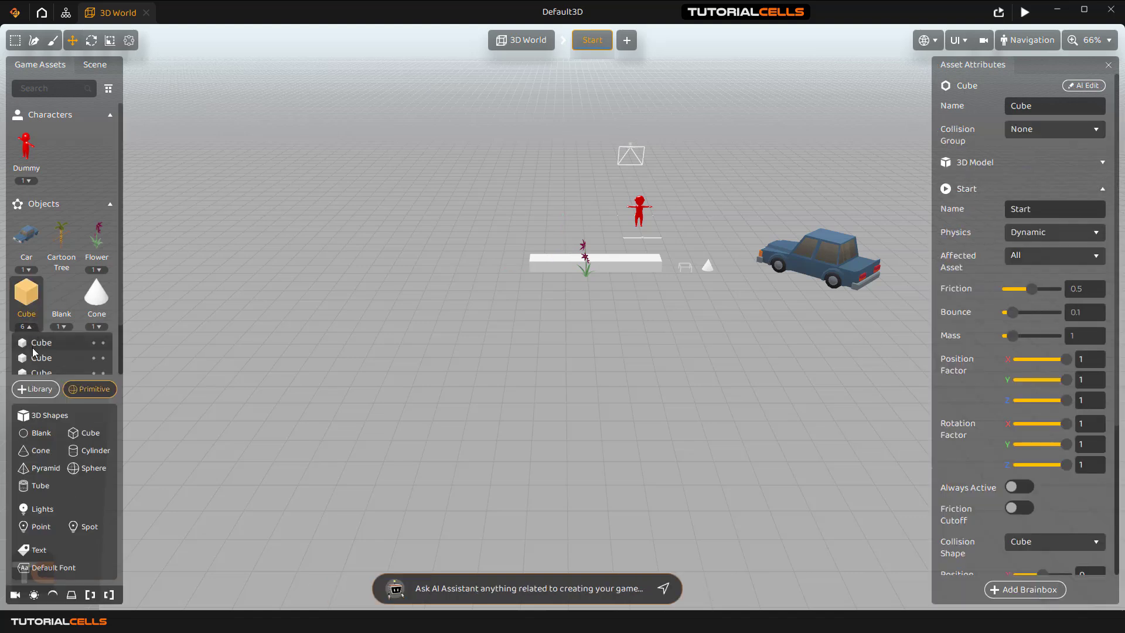
left_click(30, 327)
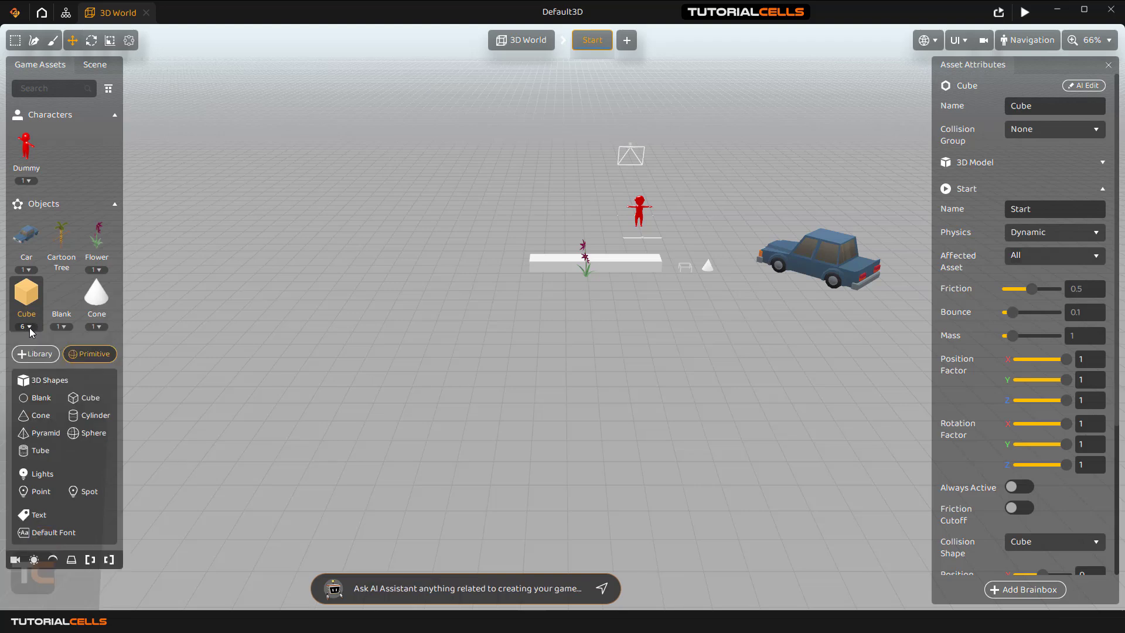
left_click(29, 326)
scroll(34, 343, "down", 1)
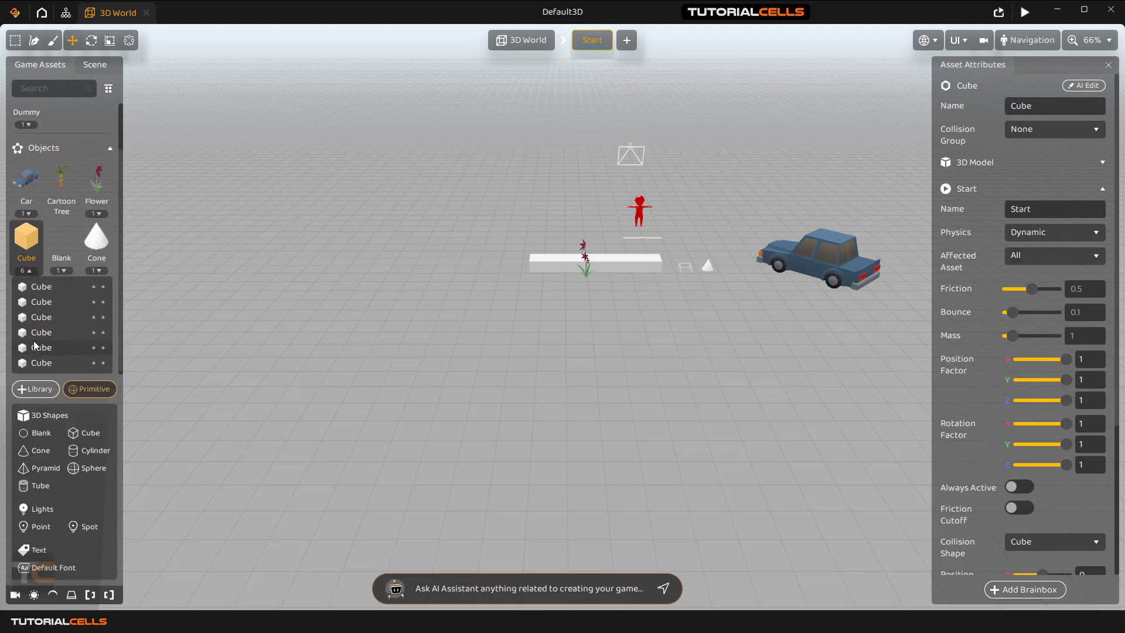
left_click(29, 268)
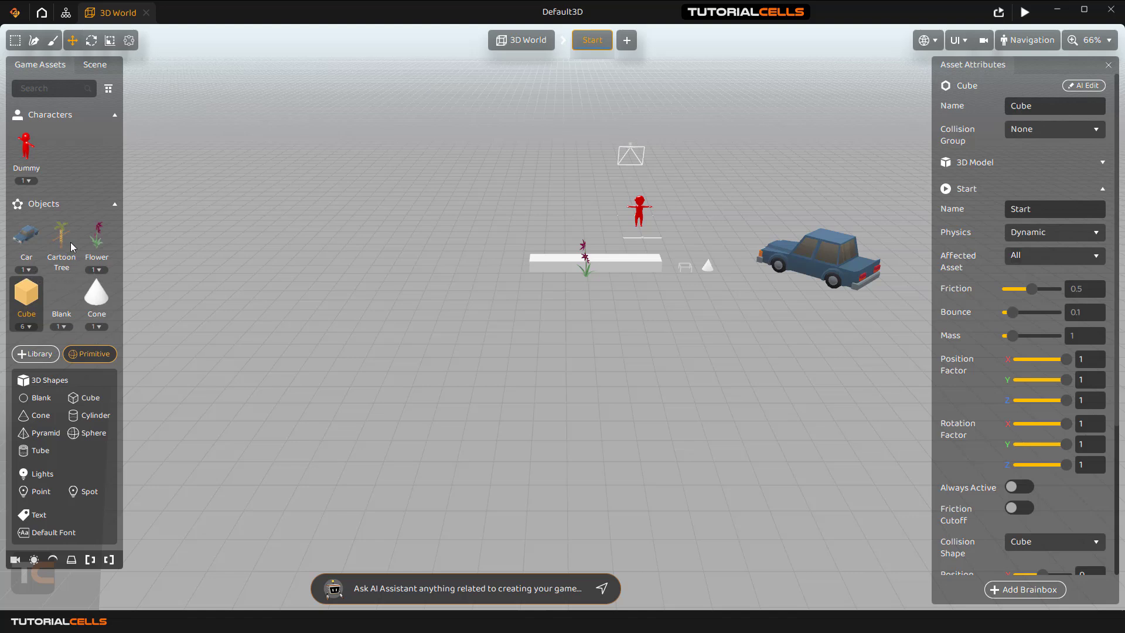
Step: Place a Cartoon Tree on the ground beyond the flower end of the cube row and check individual cubes' selection
left_click_drag(64, 245, 406, 271)
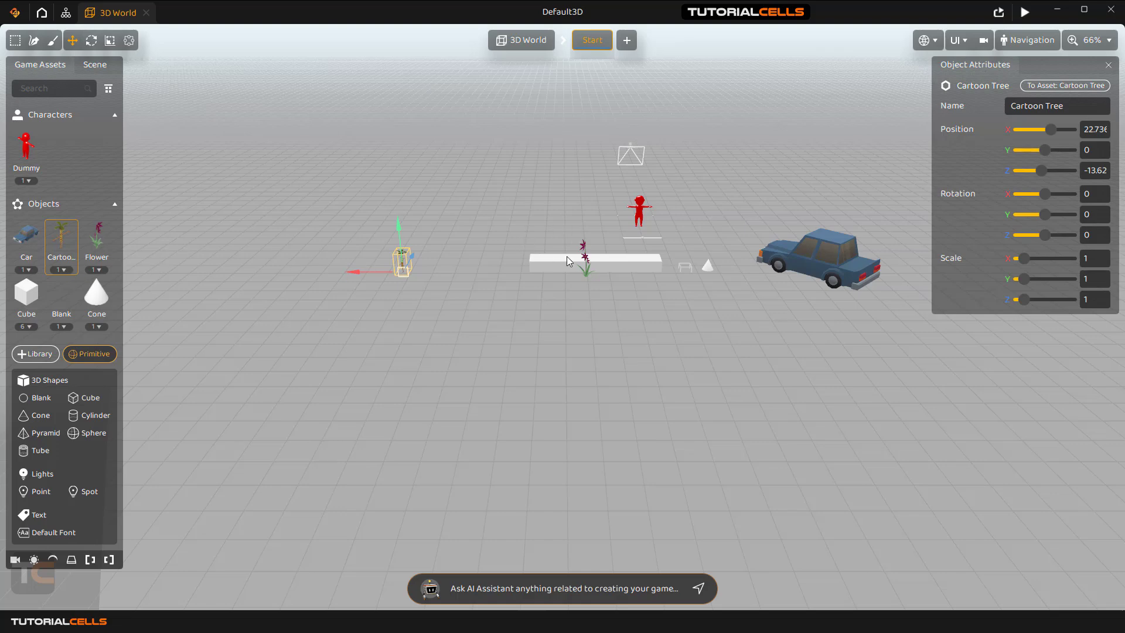
right_click_drag(567, 256, 212, 298)
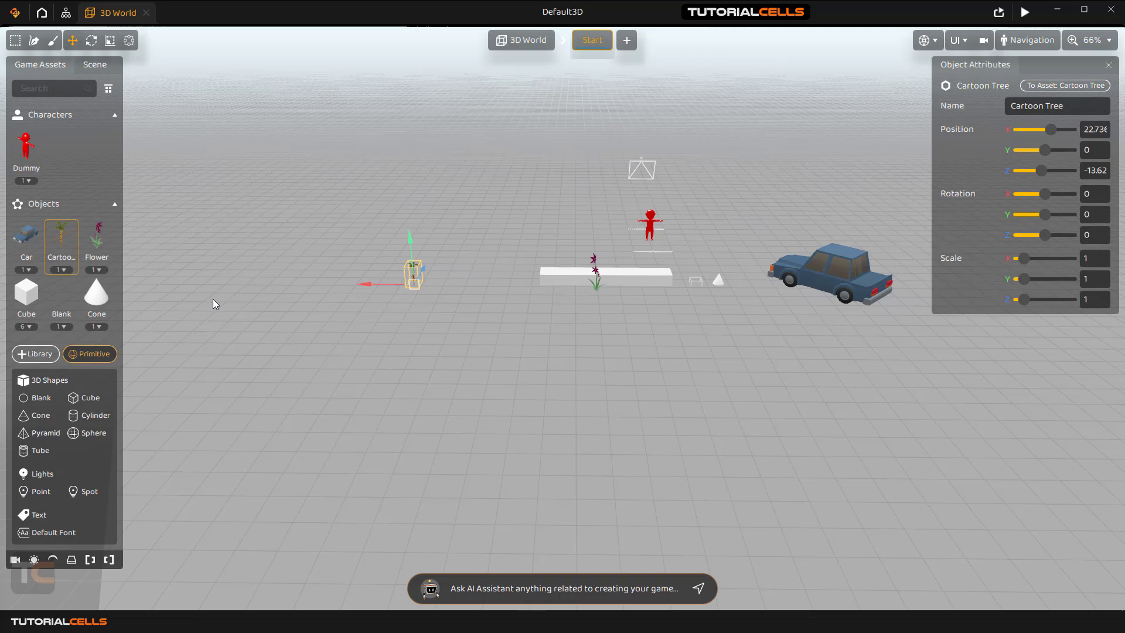
left_click(559, 272)
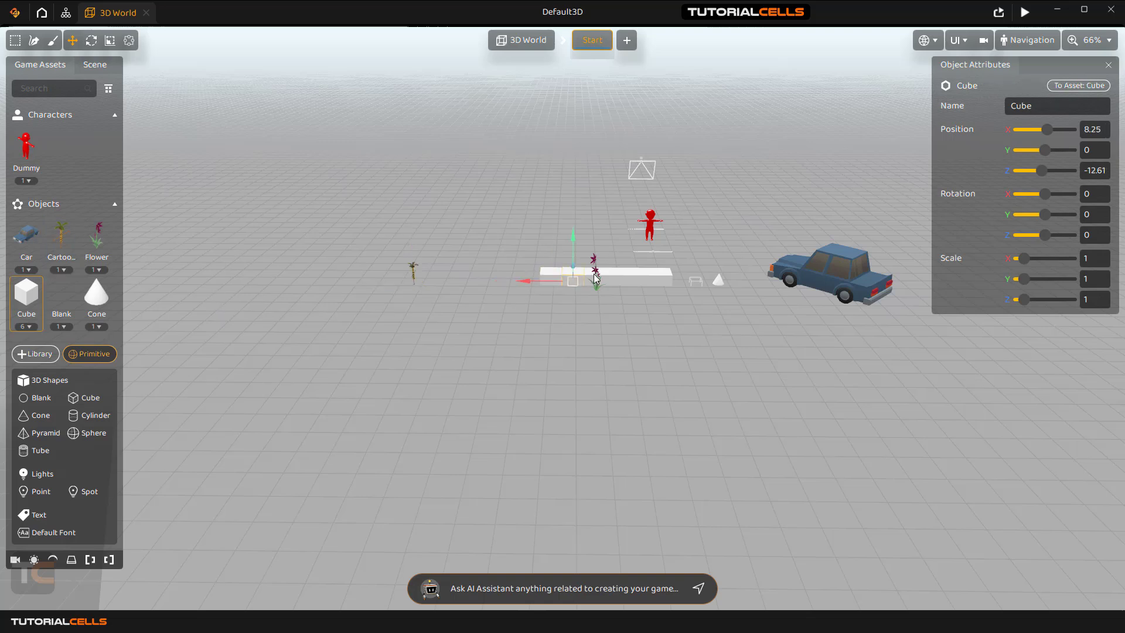
left_click(655, 279)
Step: Move the Car asset into Characters and back to Objects, and toggle the asset list's tree view on and off
left_click_drag(27, 237, 74, 154)
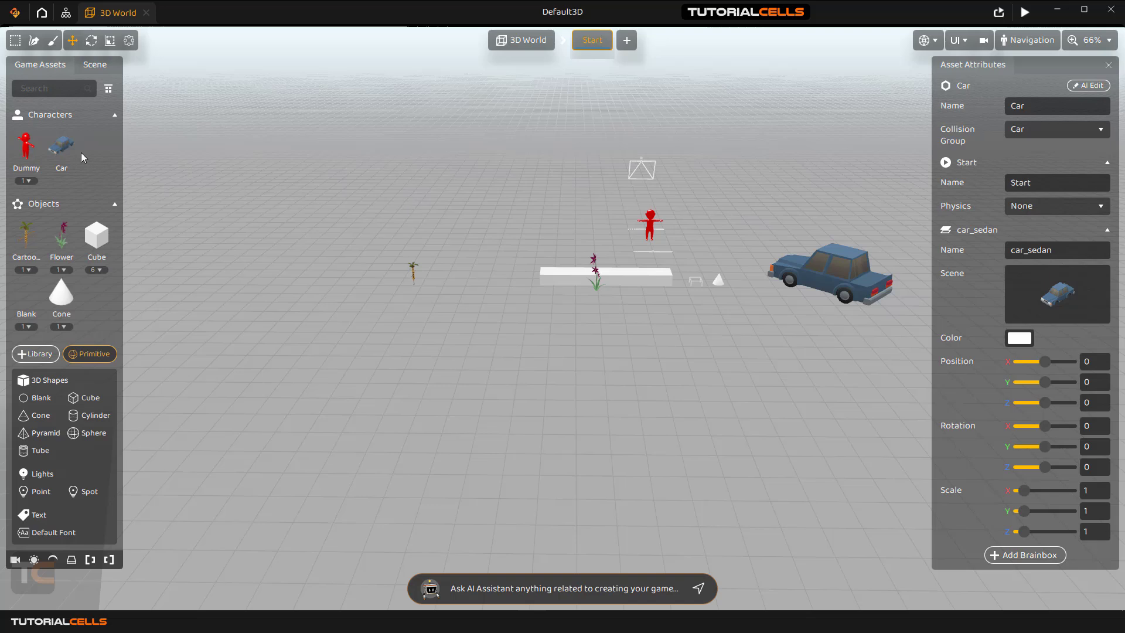
left_click_drag(62, 146, 65, 205)
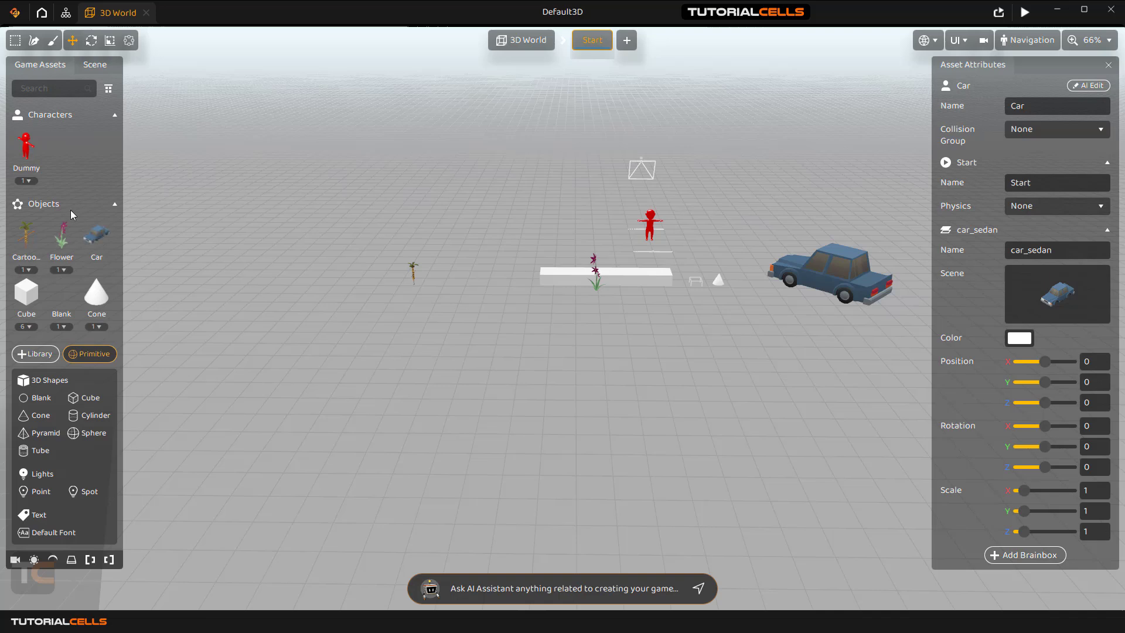
left_click(108, 90)
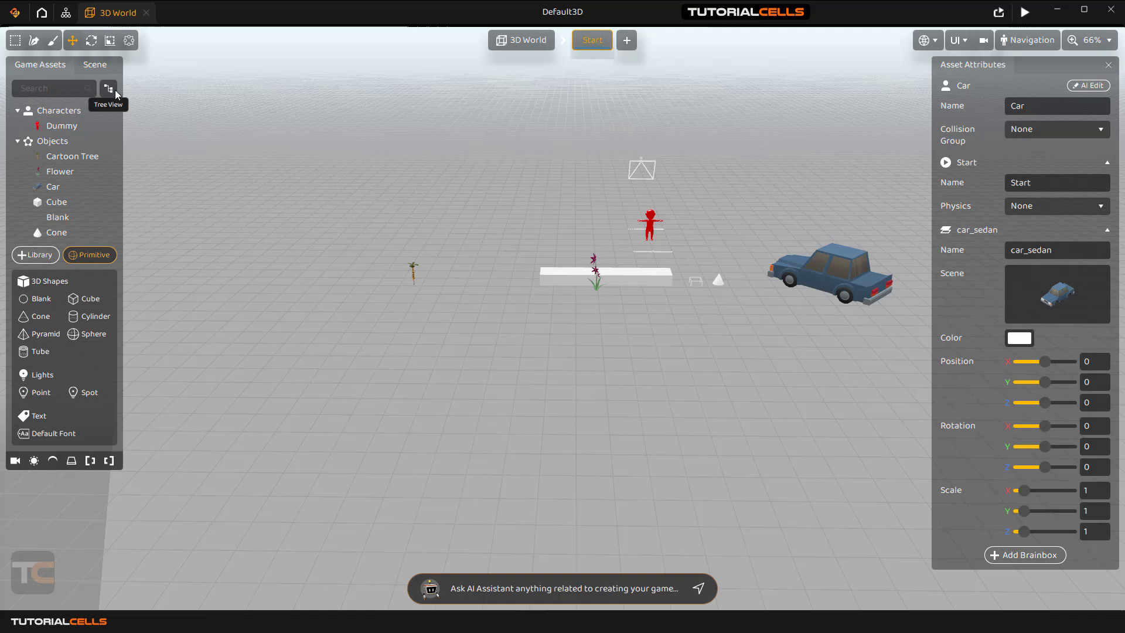
left_click(109, 89)
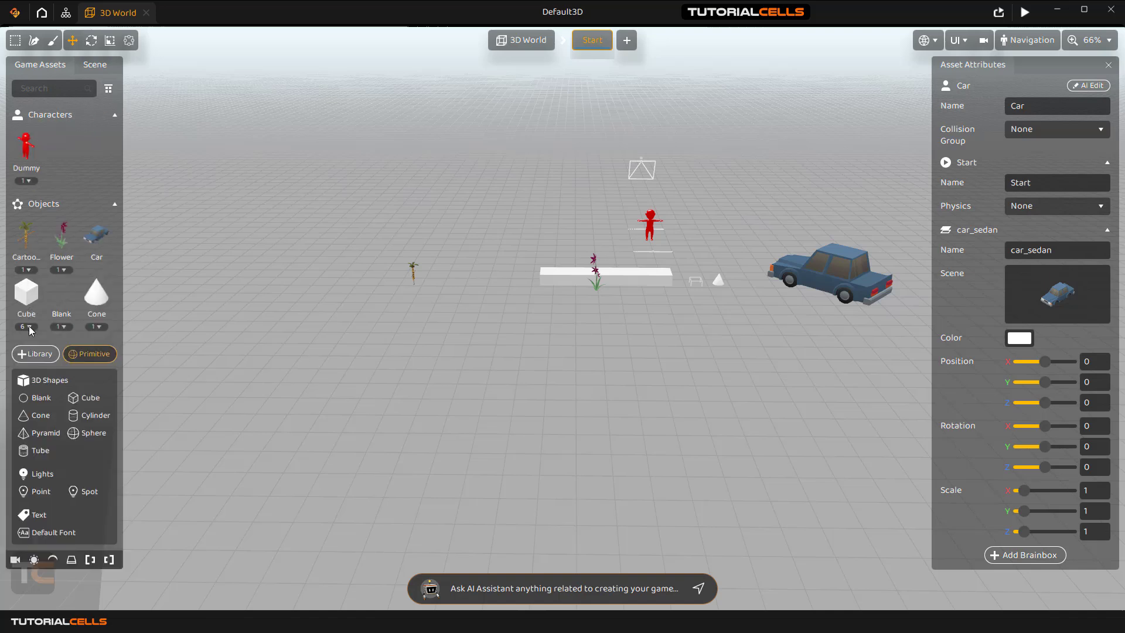
Step: Add the free Double Building A Beige Brick model from the asset library to the project and collapse the primitives list
left_click(37, 354)
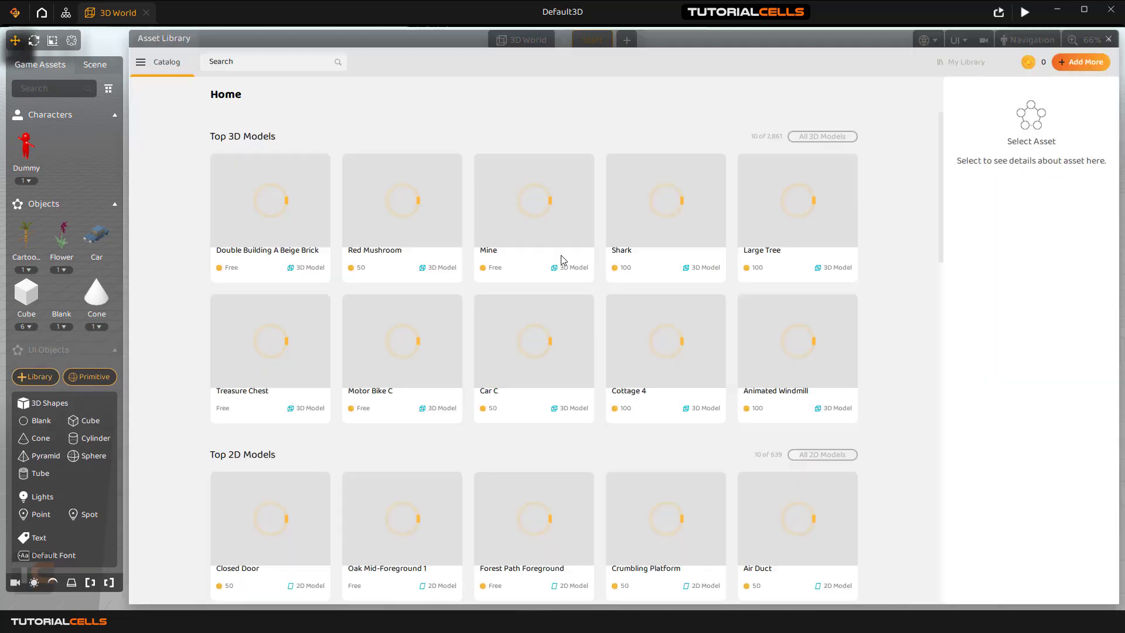
left_click(1111, 40)
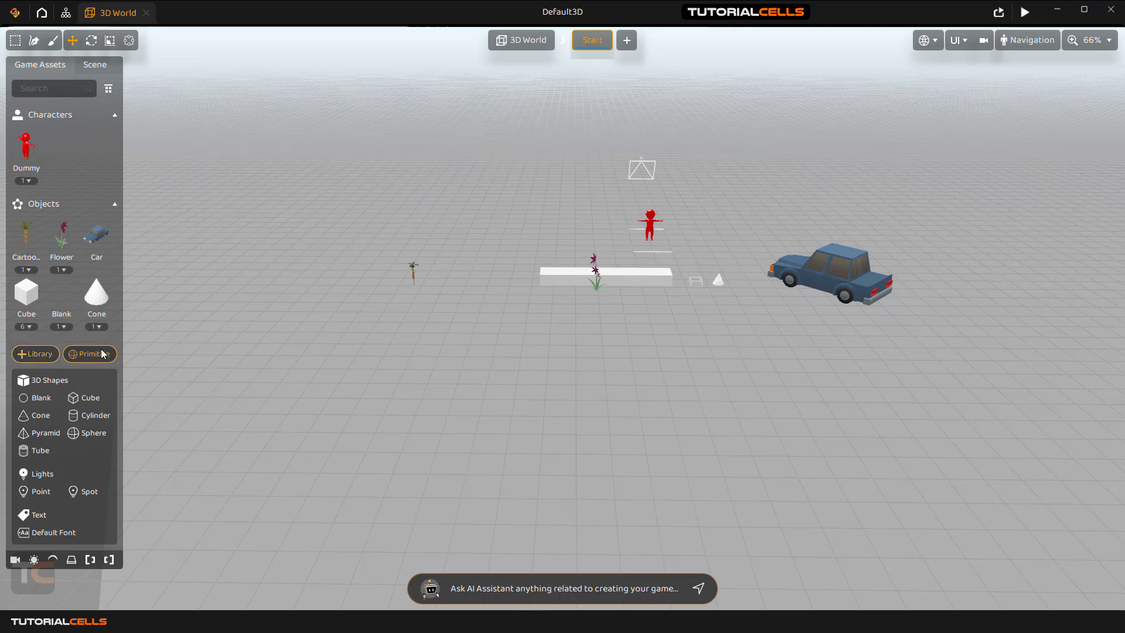
left_click(36, 354)
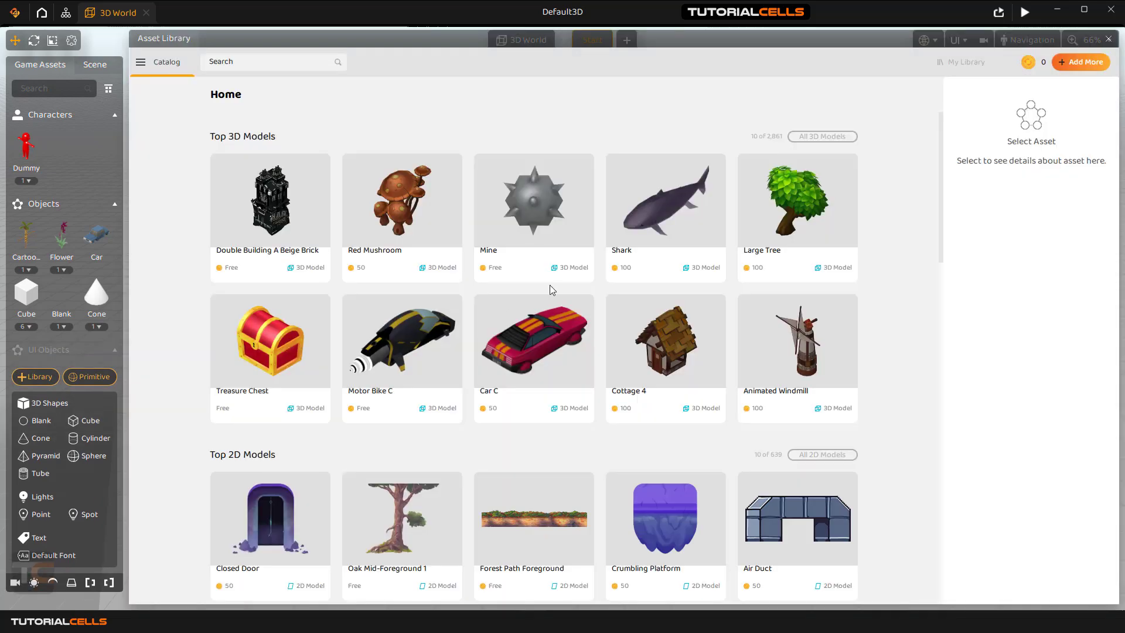
left_click(287, 229)
left_click(982, 412)
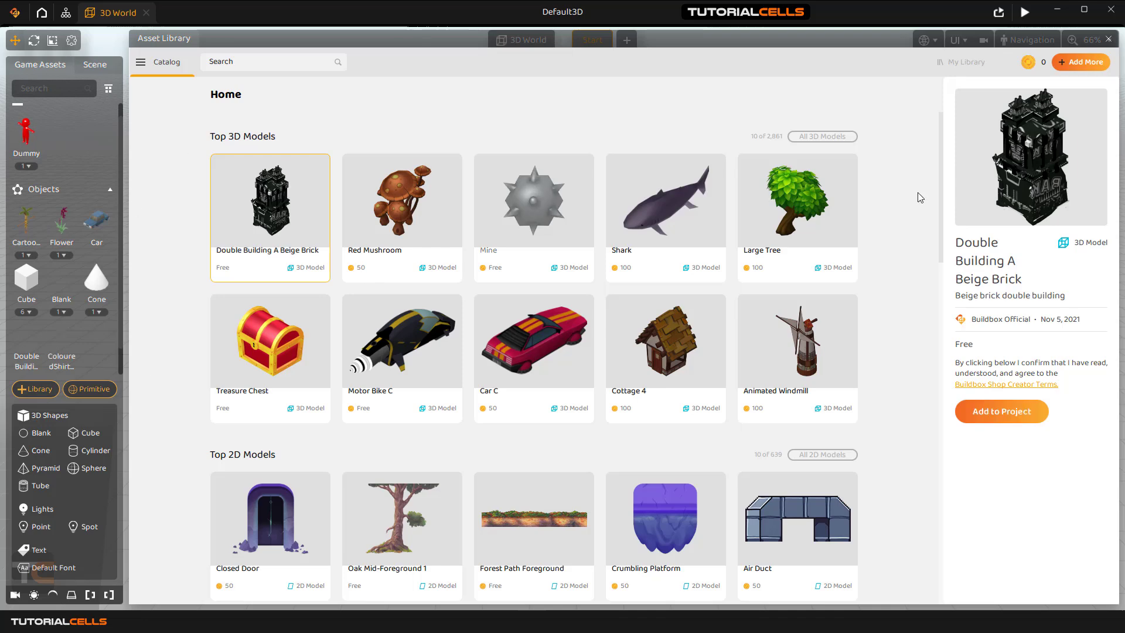
left_click(1108, 40)
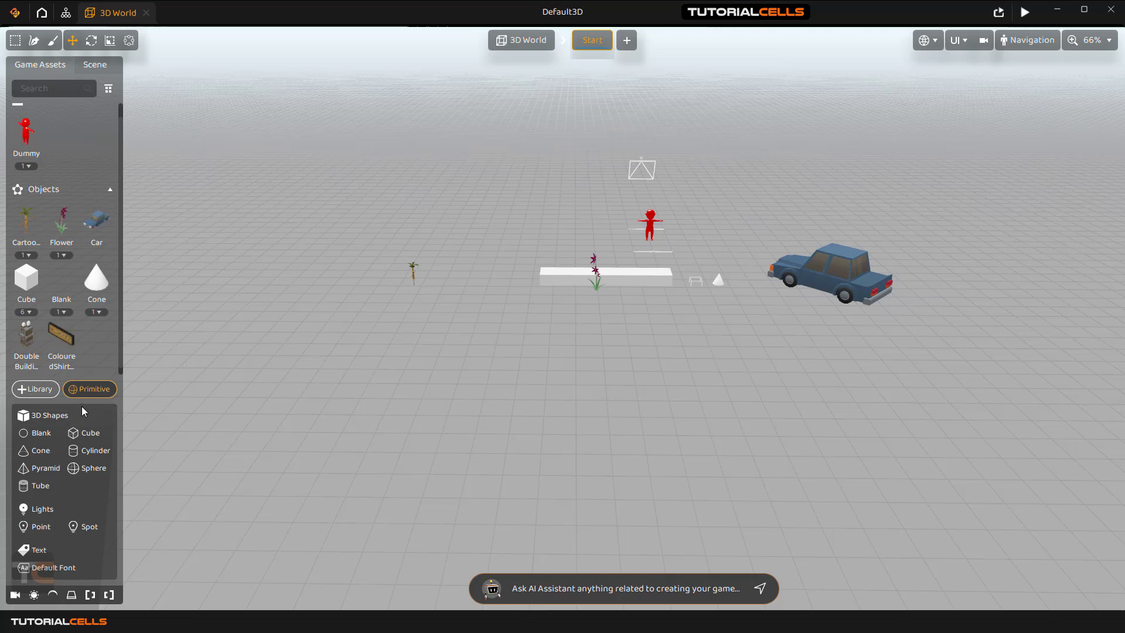
left_click(89, 390)
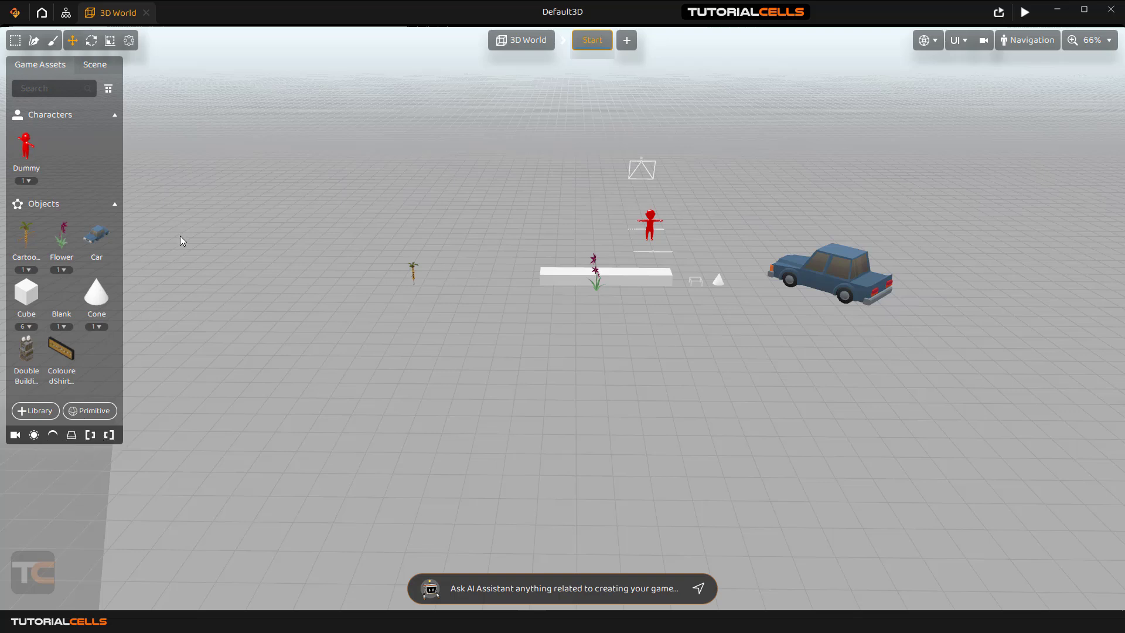
Step: Show the scene's object list and examine the Start and End markers around the dummy, focusing on End
left_click(105, 63)
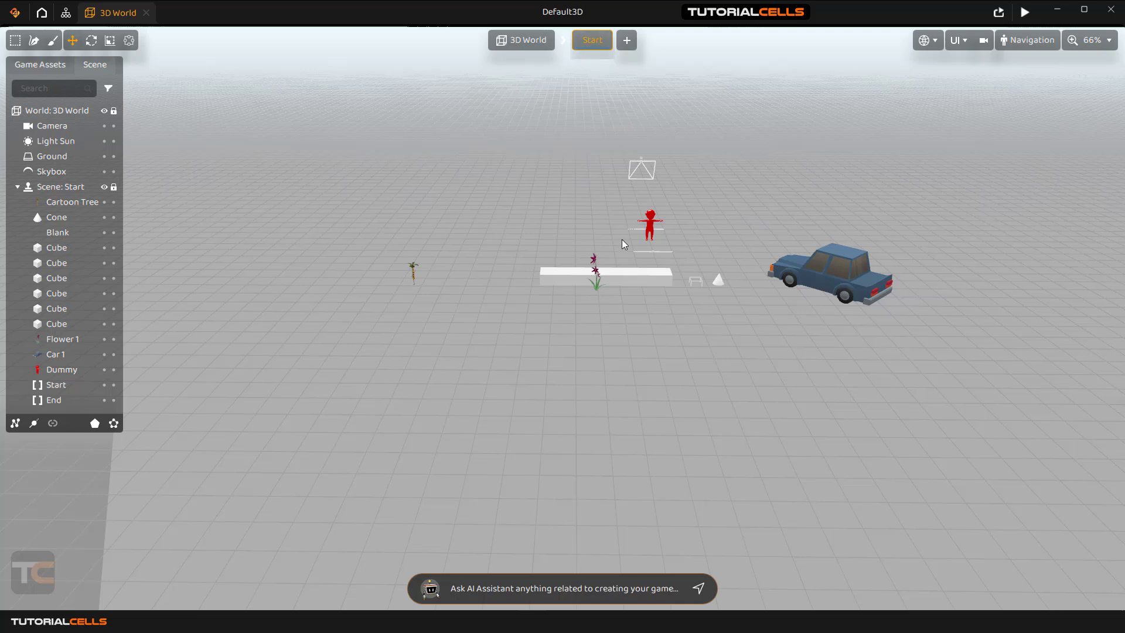
scroll(672, 237, "up", 6)
right_click_drag(672, 236, 721, 129)
key("w")
key("w")
key("a")
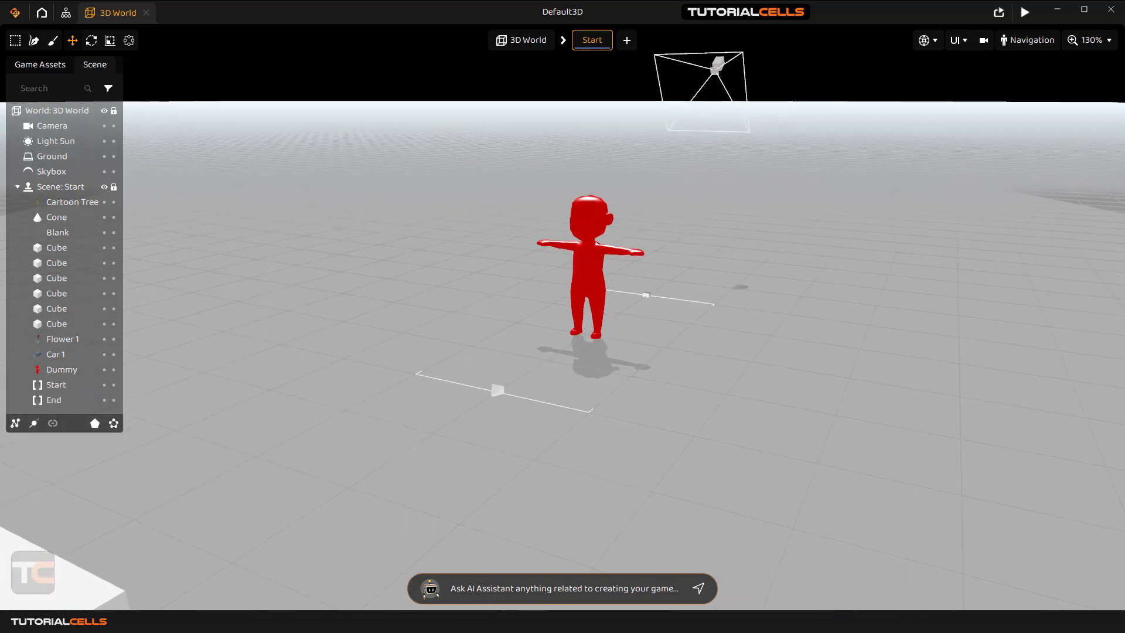
key("d")
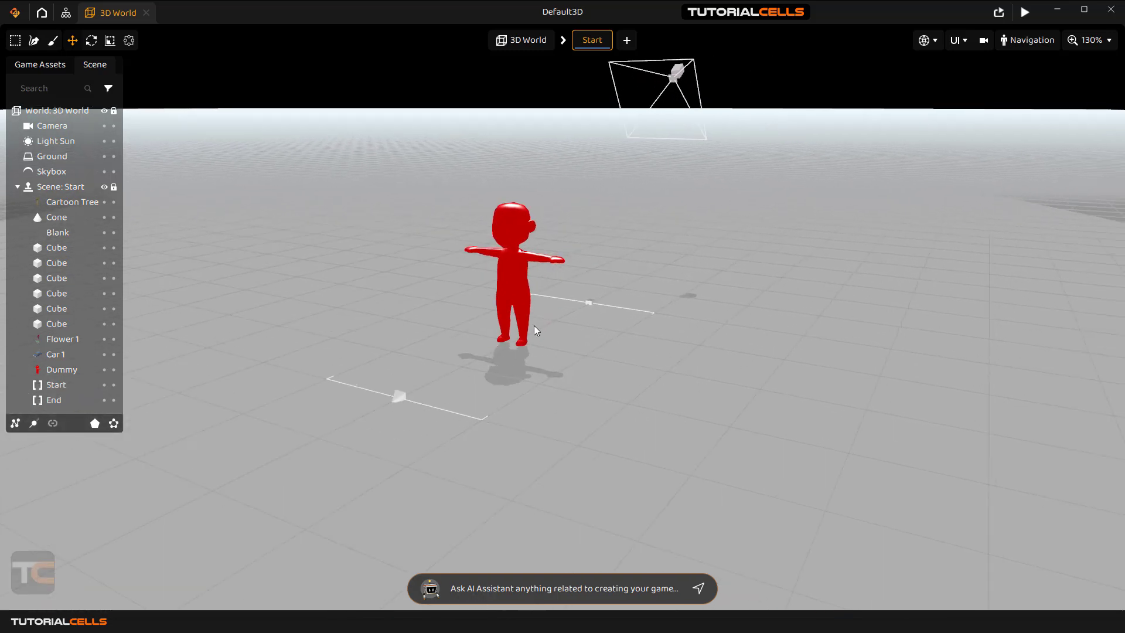
left_click(587, 302)
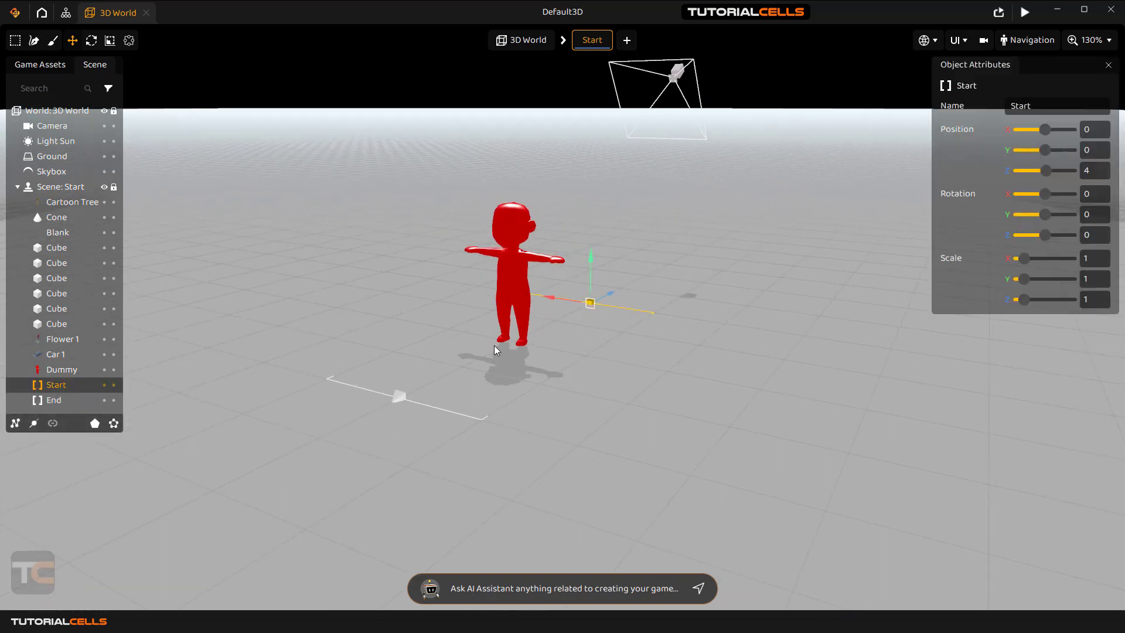
double_click(53, 399)
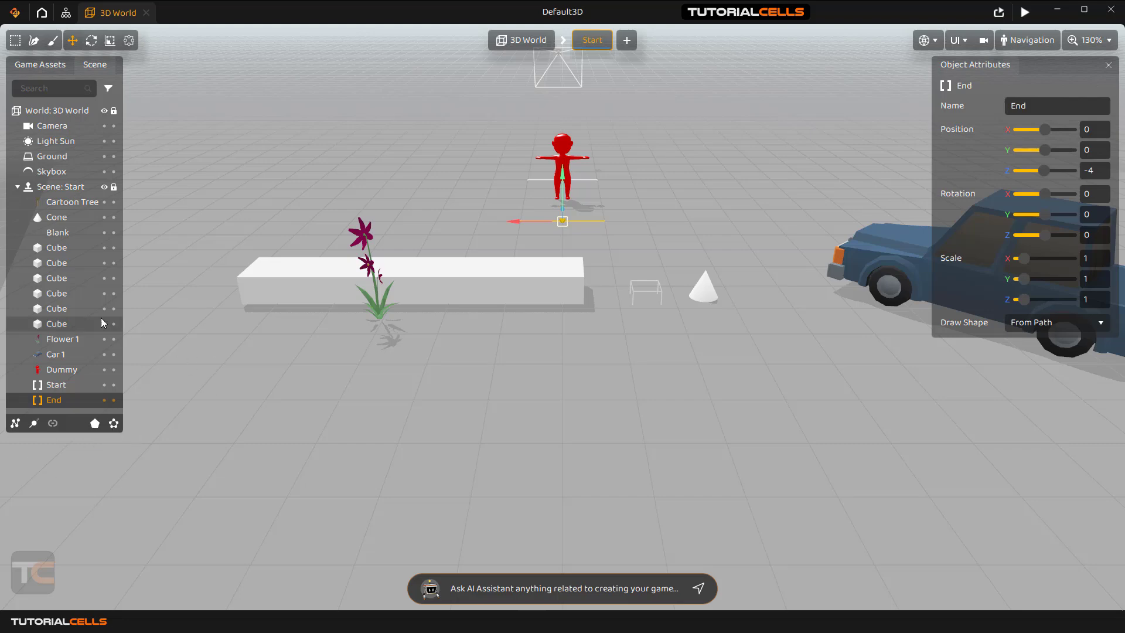
Step: Focus each Cube, Flower1 and Car1 one after another from the scene list to identify them in the world
left_click(68, 248)
left_click(65, 263)
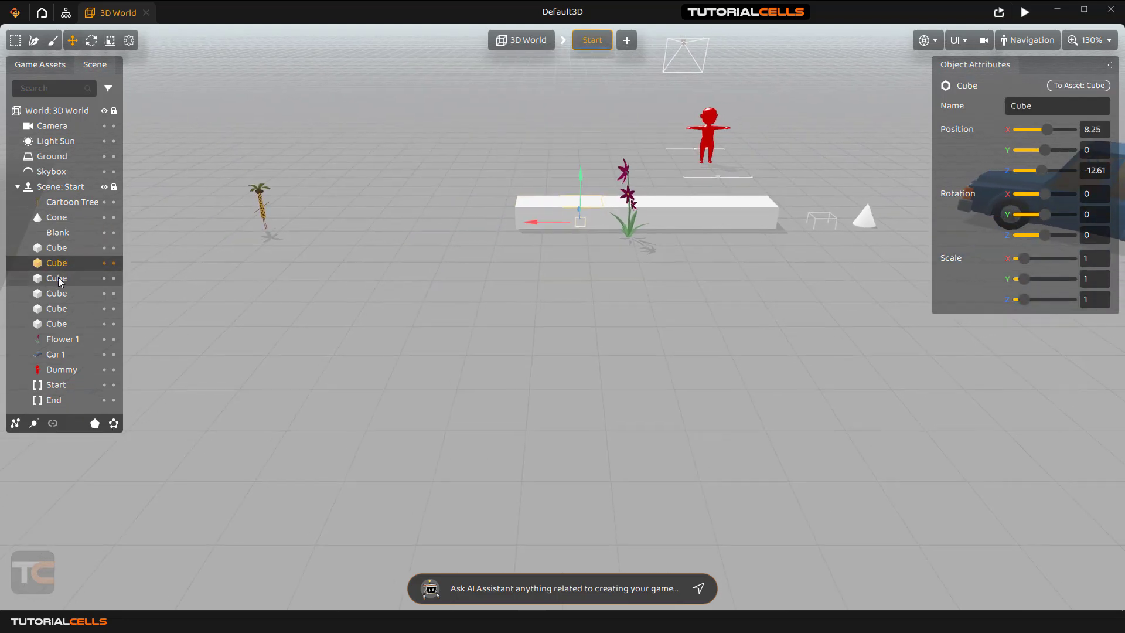
left_click(59, 278)
left_click(58, 293)
left_click(59, 307)
left_click(47, 324)
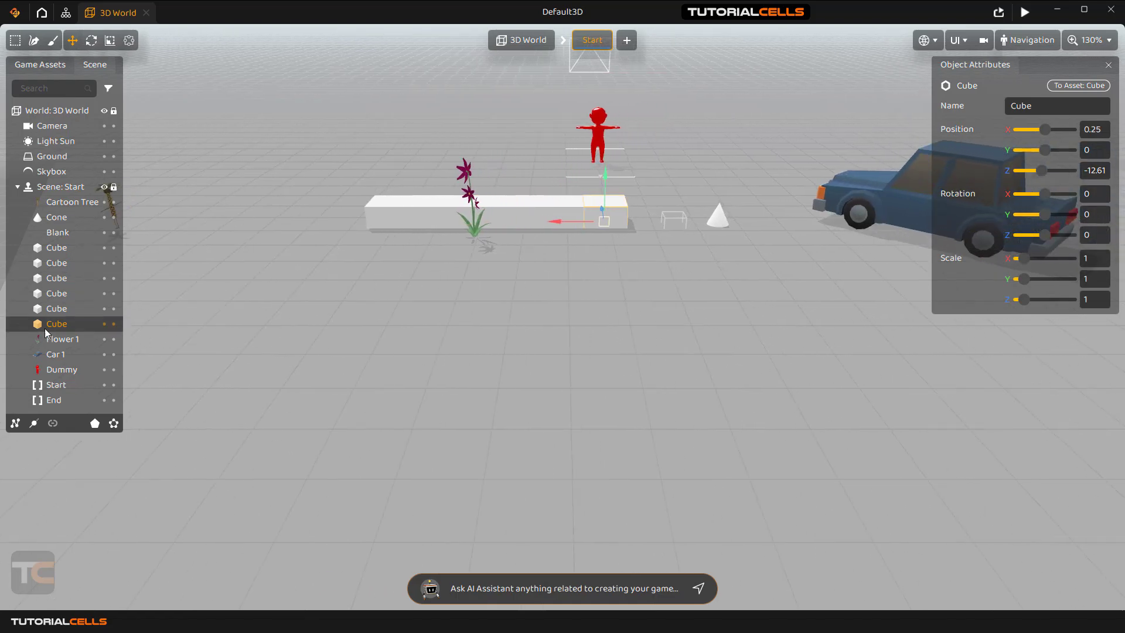
left_click(59, 338)
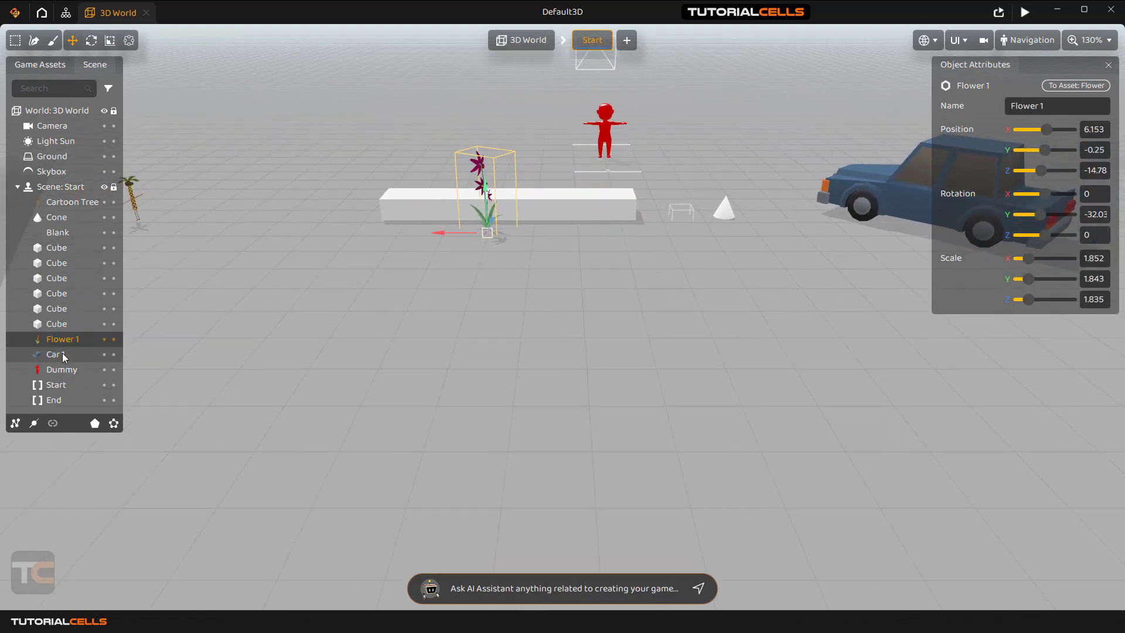
left_click(62, 352)
Step: Switch the Cone's visibility off and on, and collapse and re-expand the object list of Scene: Start
left_click(104, 218)
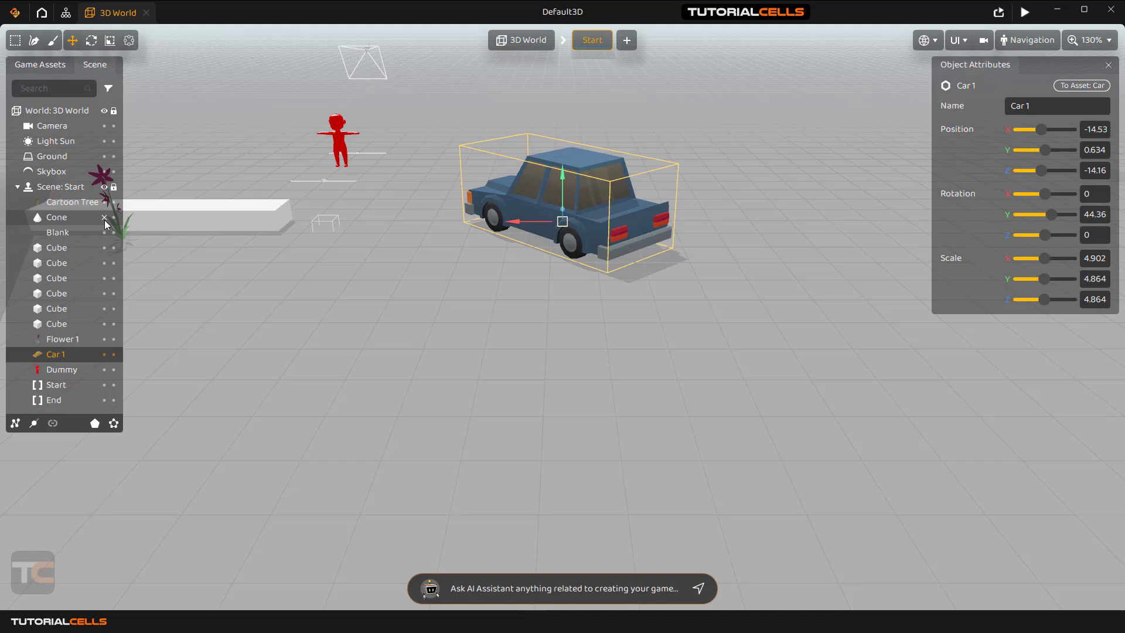
left_click(105, 218)
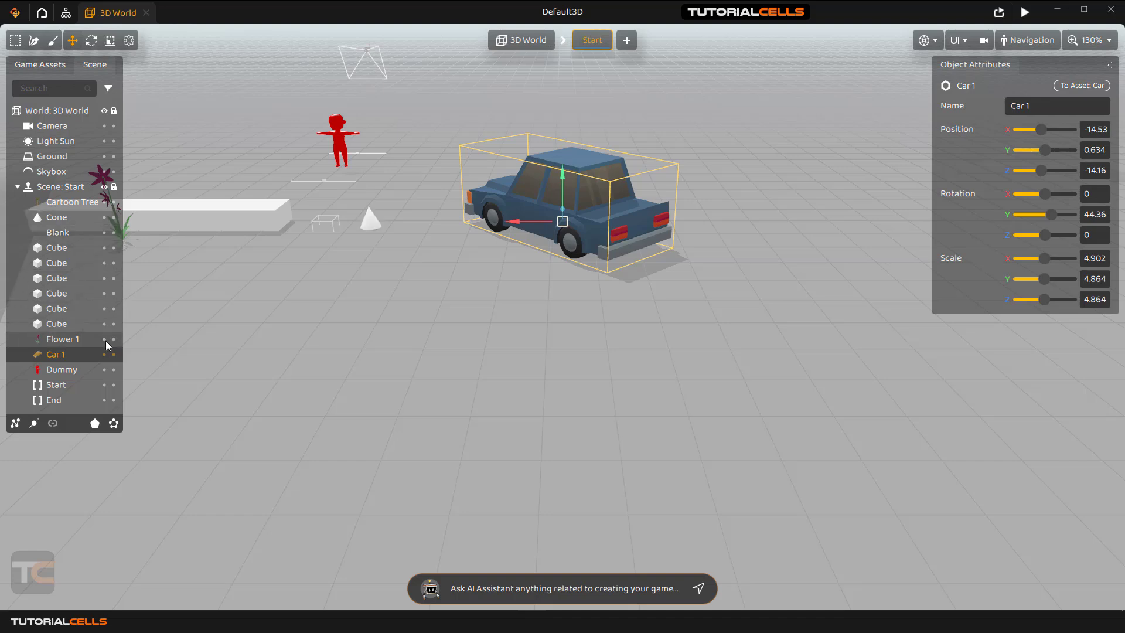
left_click(17, 188)
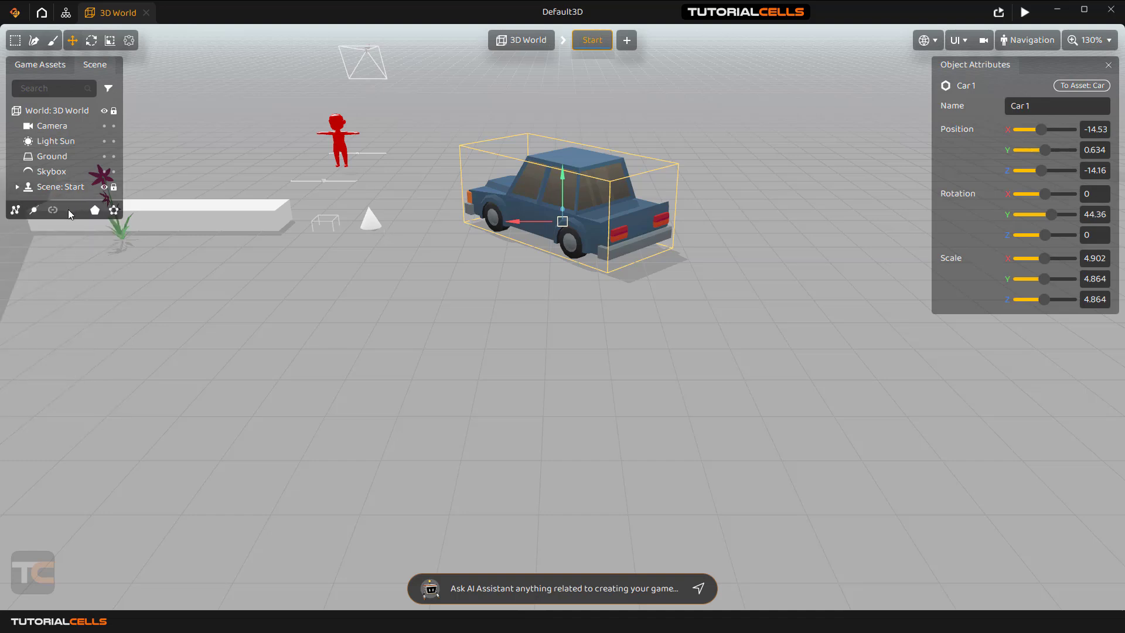
left_click(18, 186)
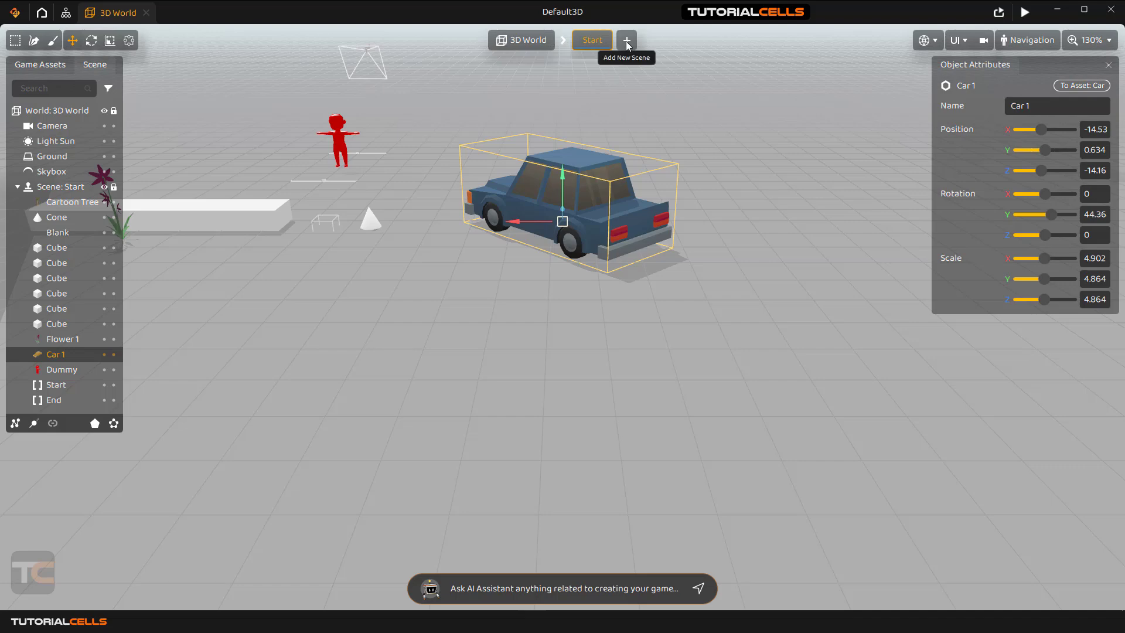
Step: Add a new scene after the Start scene and examine its Start and End markers
right_click_drag(418, 197, 540, 22)
key("w")
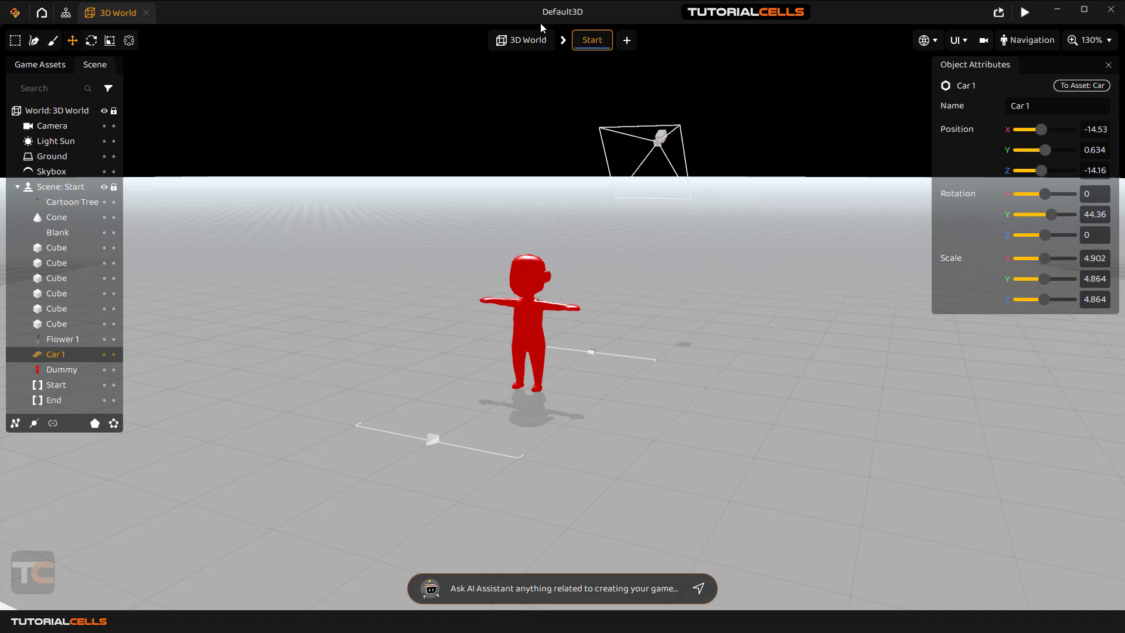
left_click(628, 43)
right_click_drag(610, 229, 597, 281)
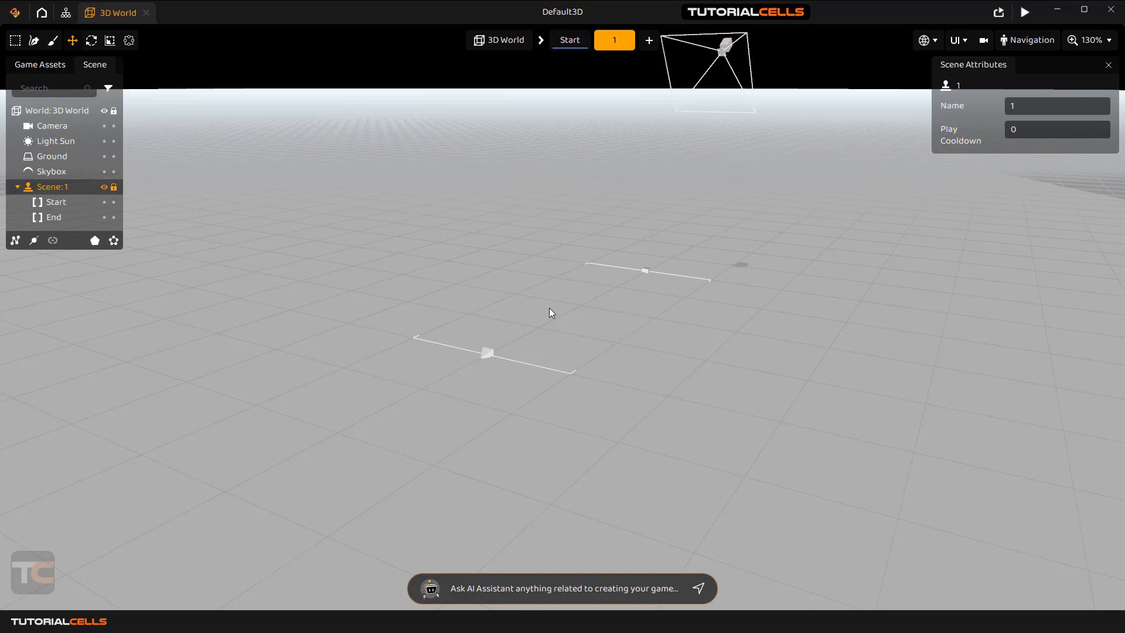
Step: Delete the newly added scene 1 and confirm the deletion
right_click(616, 44)
left_click(621, 80)
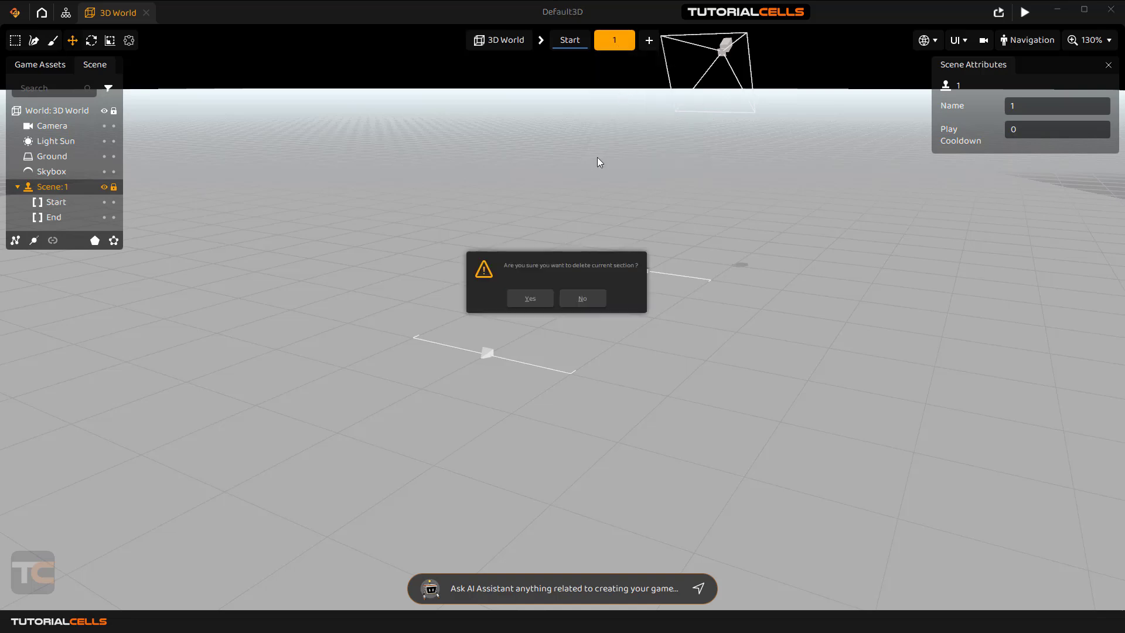
left_click(530, 299)
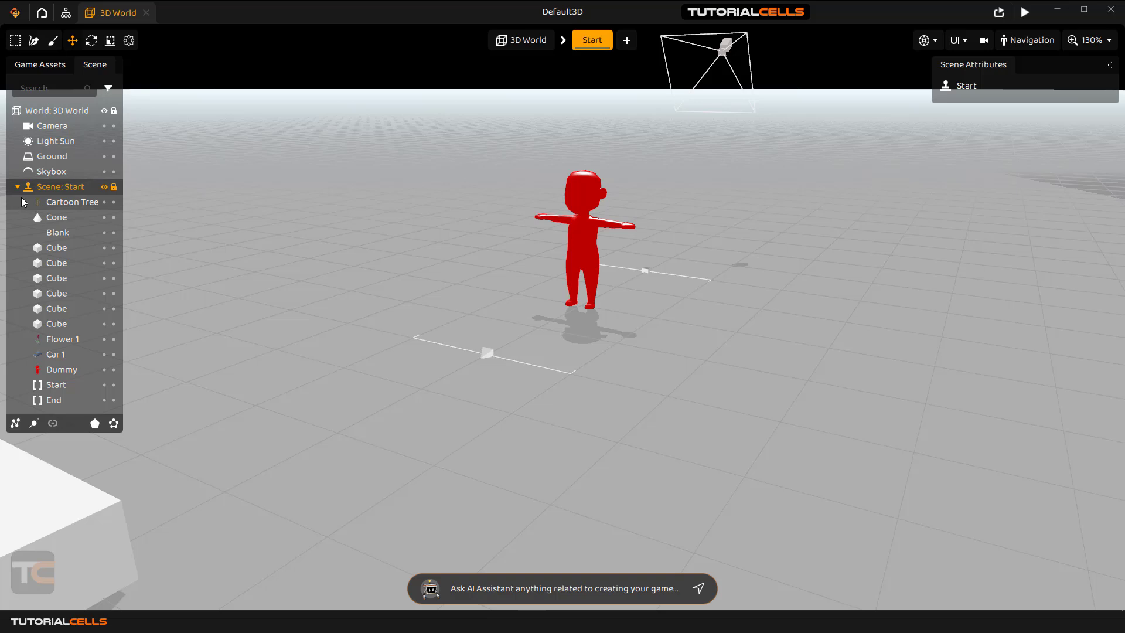
Step: Examine the scene list's filter options, turn the Objects category filter on and off, and hide the filters
left_click(108, 88)
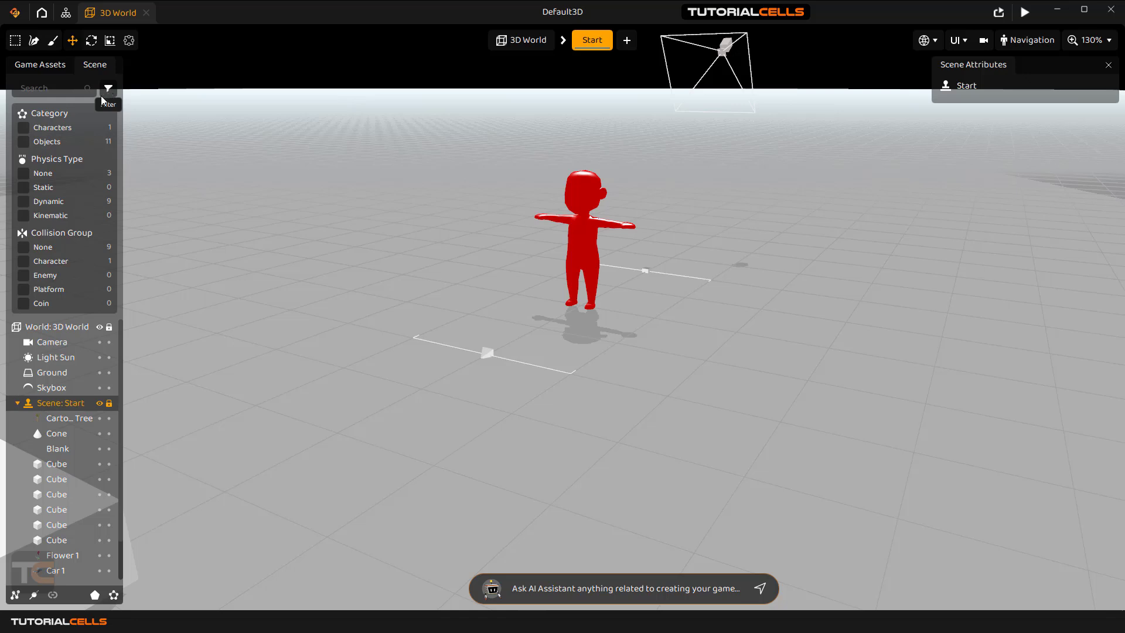
left_click(24, 143)
left_click(23, 141)
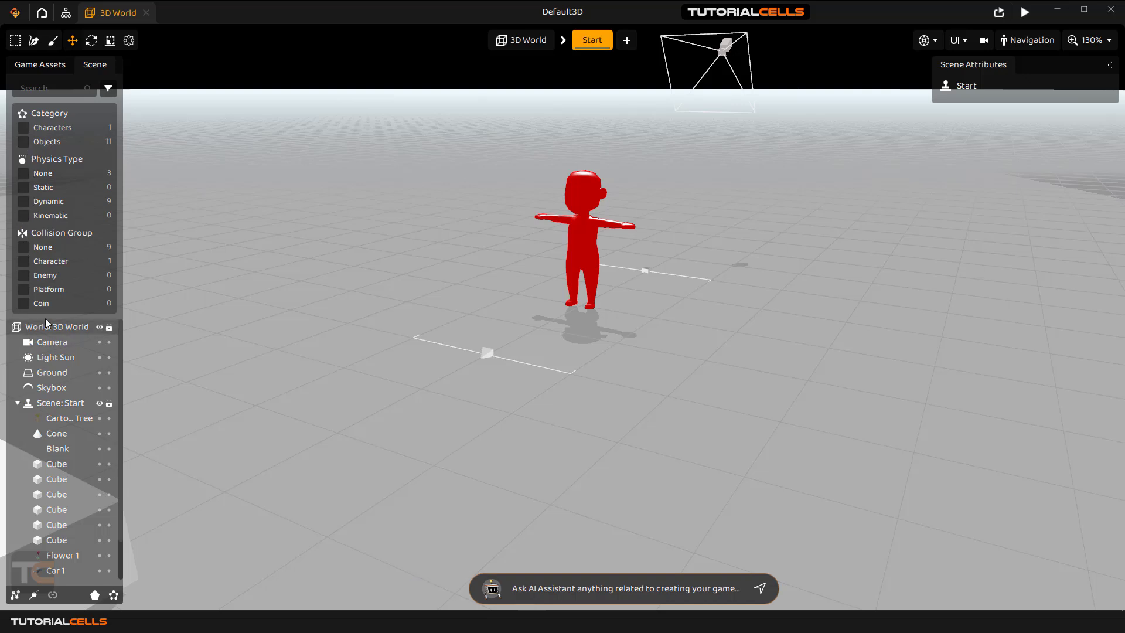
left_click(109, 89)
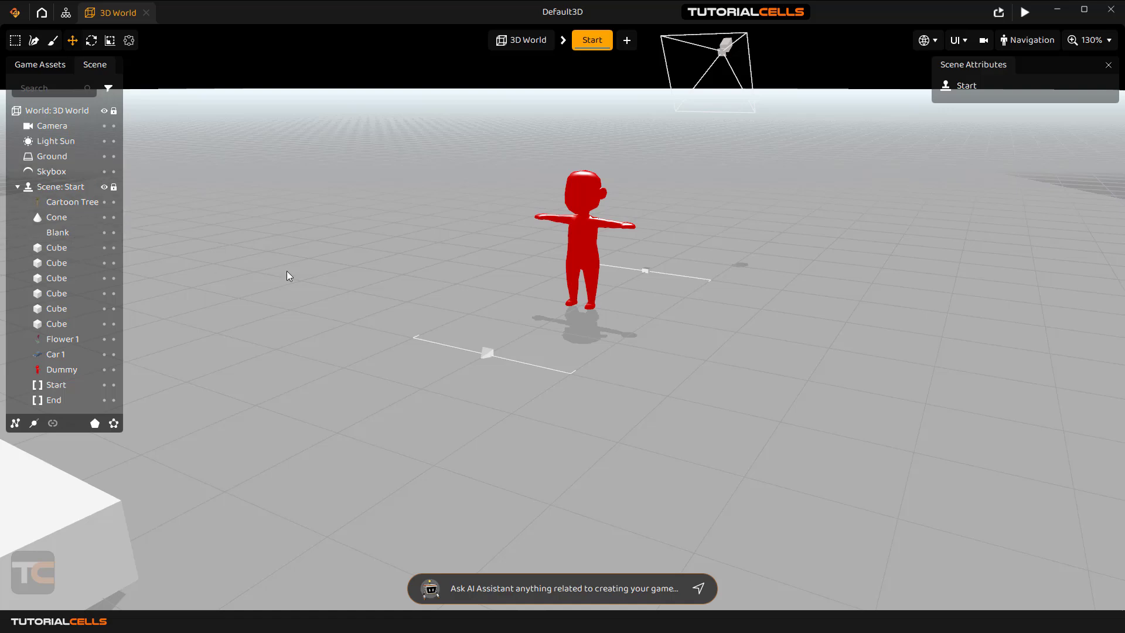
Step: Delete the four middle cubes of the row behind the flower, keeping only the two end cubes
right_click_drag(286, 271, 198, 238)
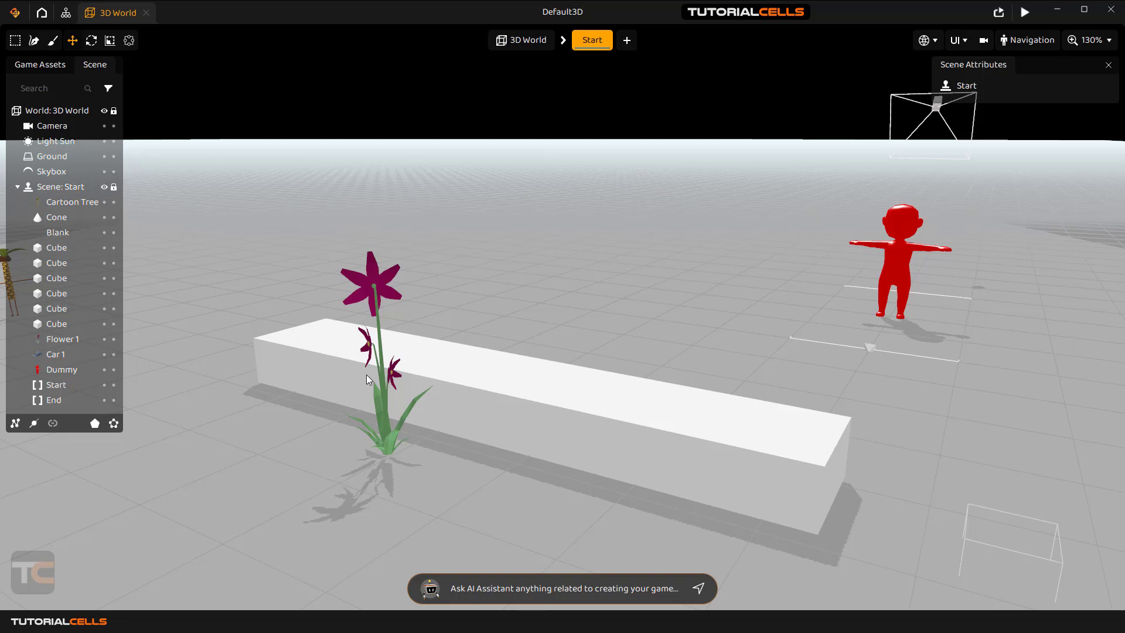
left_click(490, 387)
key("Delete")
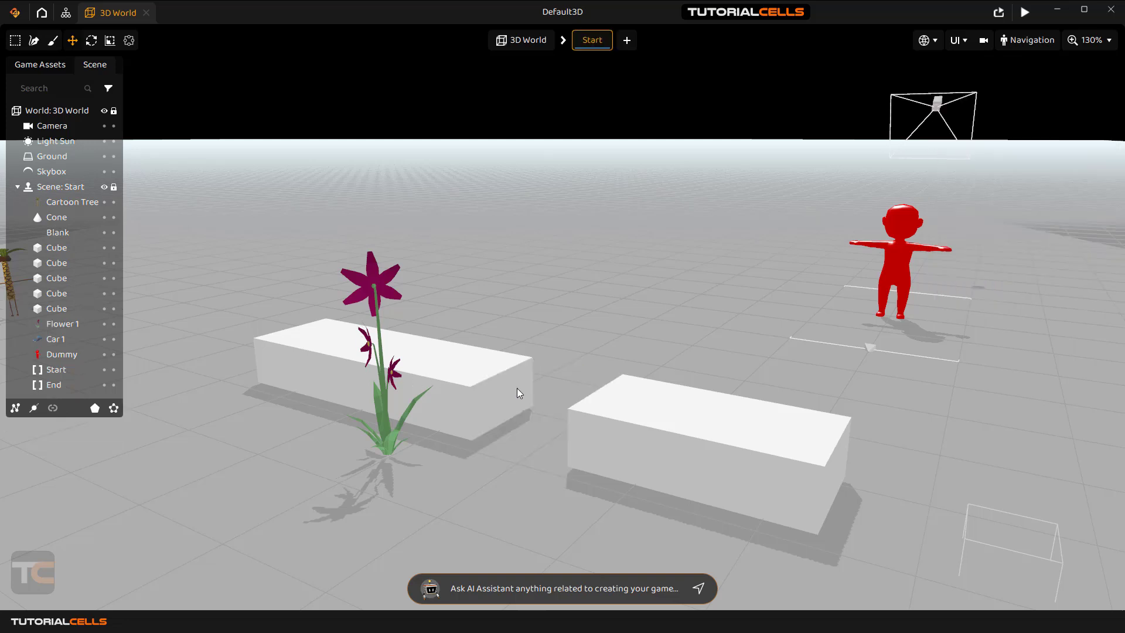
left_click(608, 417)
key("Delete")
left_click(492, 398)
key("Delete")
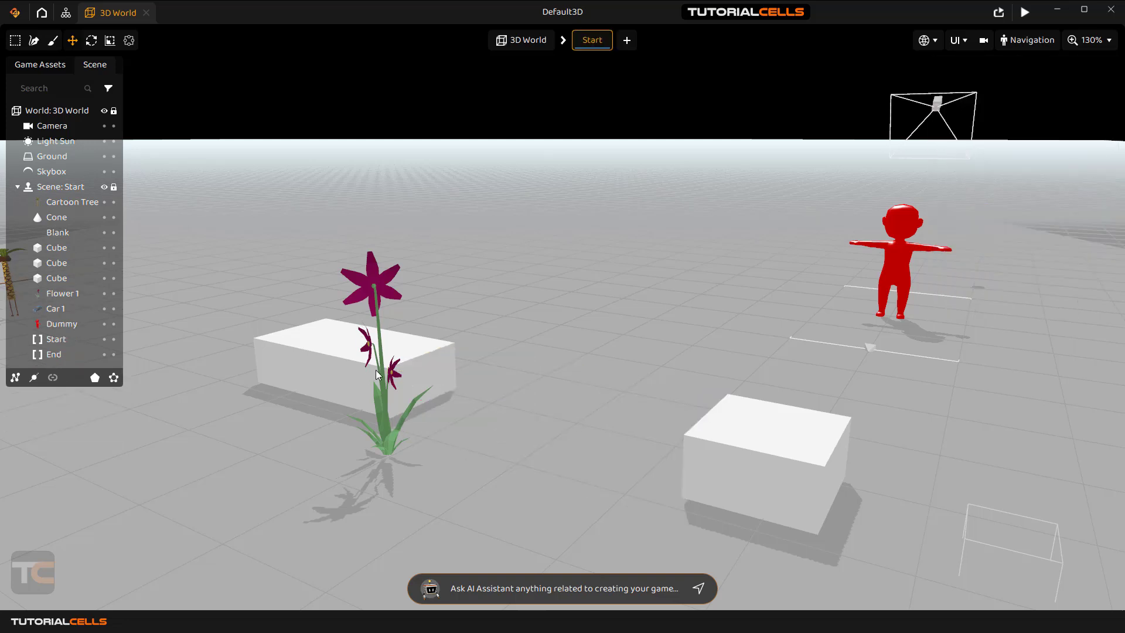
left_click(360, 367)
key("Delete")
Step: Move the cube behind the flower along X to about 4.46 and check the selection of the remaining cubes
left_click(309, 369)
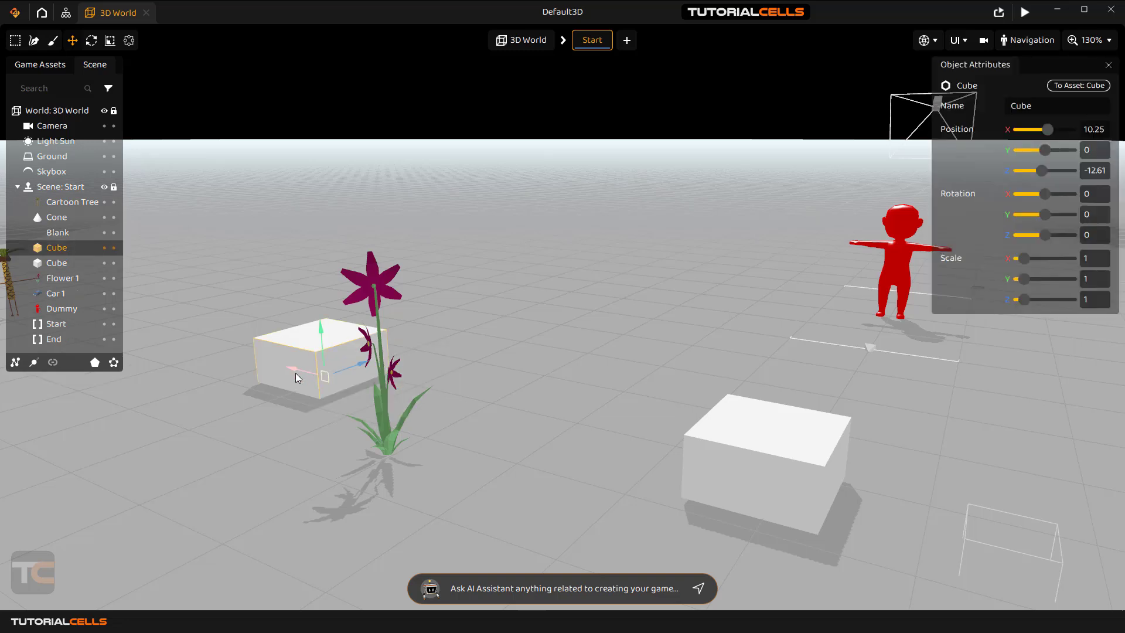
left_click_drag(296, 373, 477, 440)
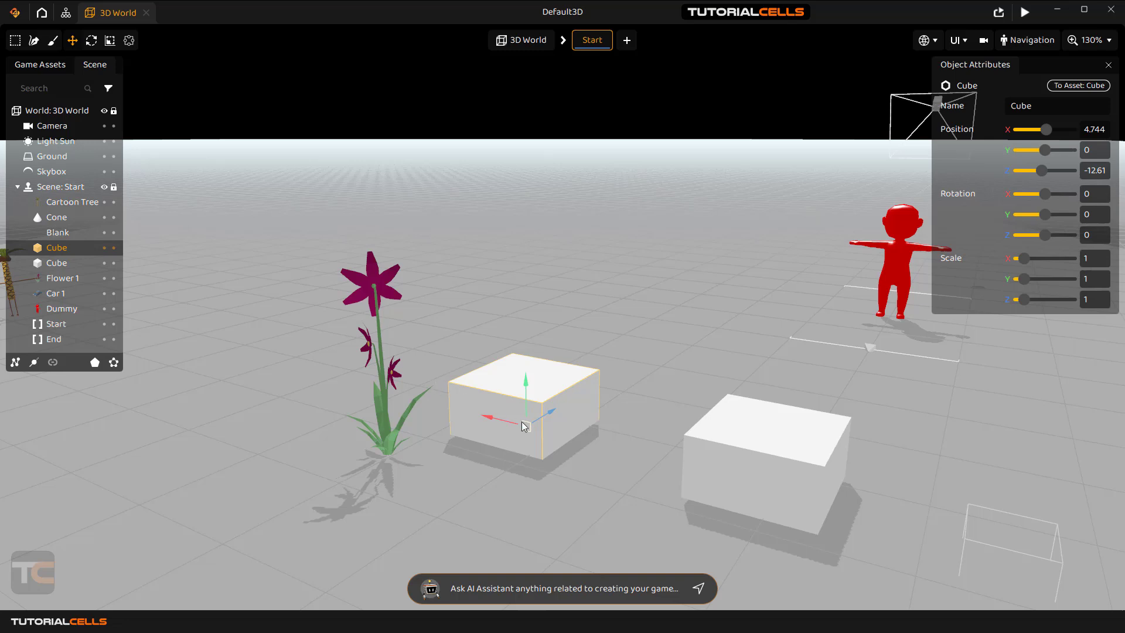
left_click_drag(487, 416, 499, 422)
left_click(659, 439)
left_click(716, 441)
left_click(517, 395)
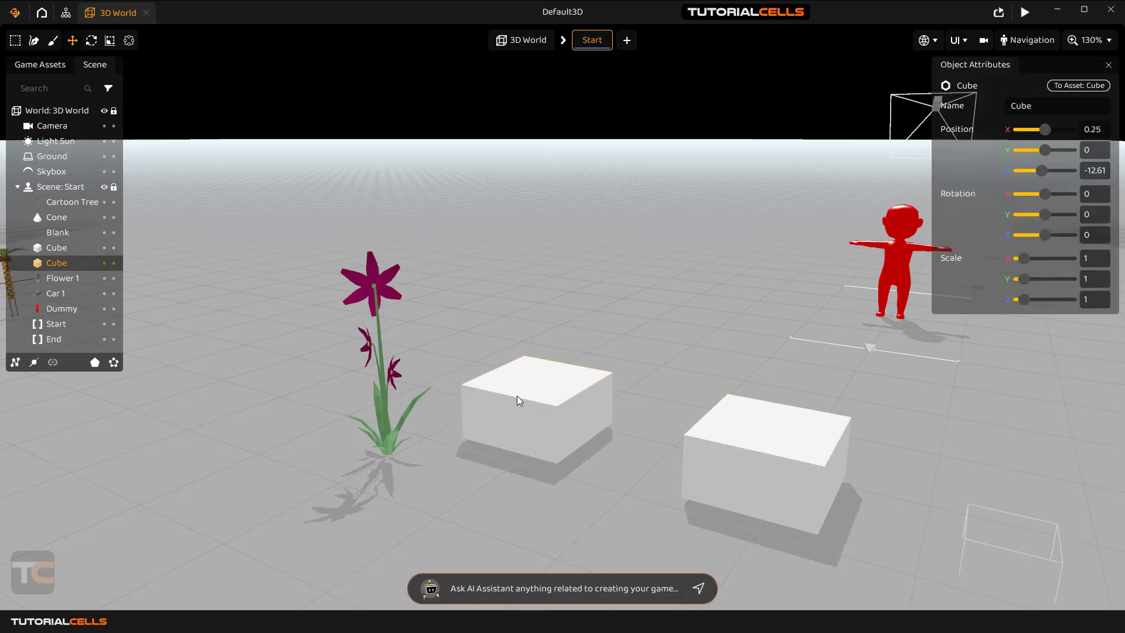
Step: Nest the second Cube under the first Cube in the scene list and focus the parent cube
double_click(58, 263)
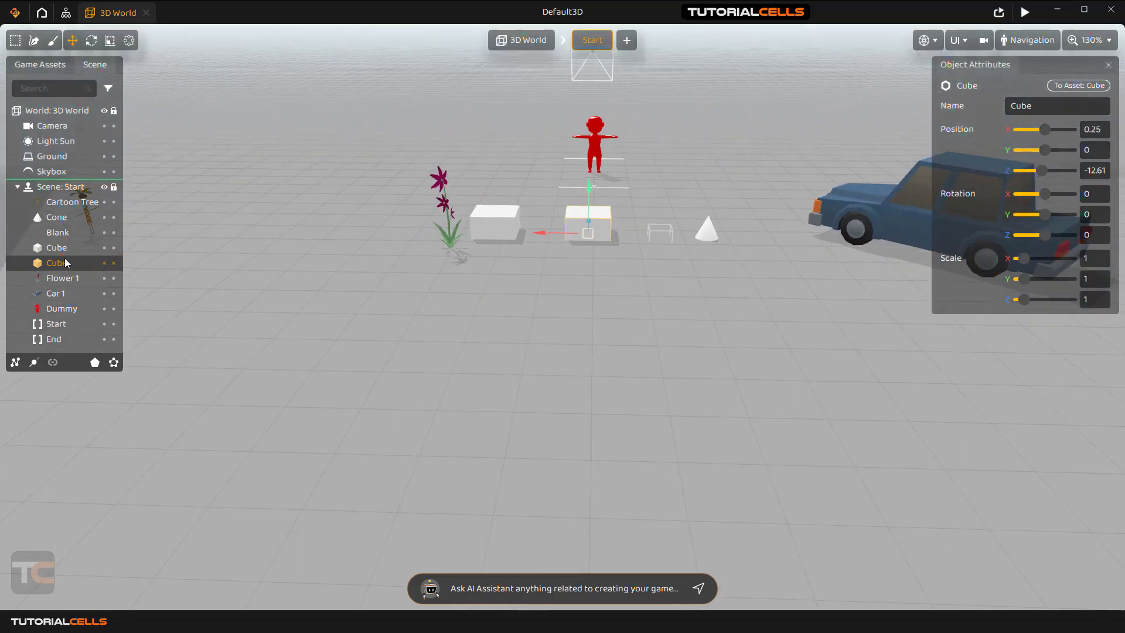
mouse_move(66, 263)
left_mouse_down()
mouse_move(54, 171)
mouse_move(68, 230)
mouse_move(60, 264)
left_mouse_up()
double_click(59, 250)
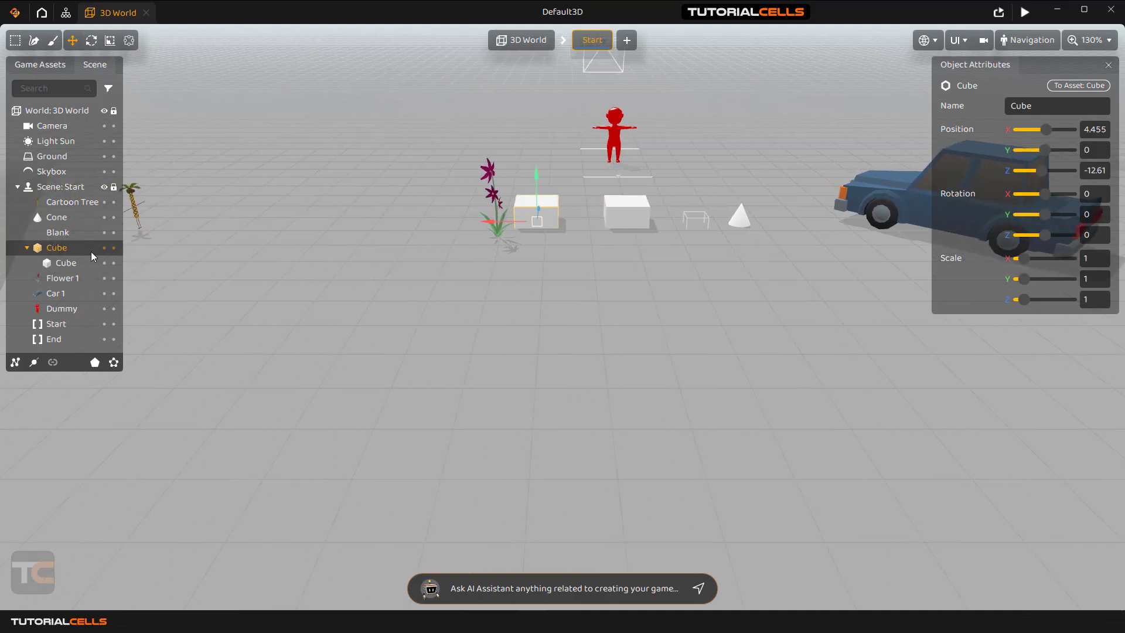
Step: Move the parent cube to about X 12.88, Y 0.88 and rotate it to about -25.4 degrees around Y
left_click_drag(515, 219, 364, 223)
left_click_drag(400, 177, 397, 153)
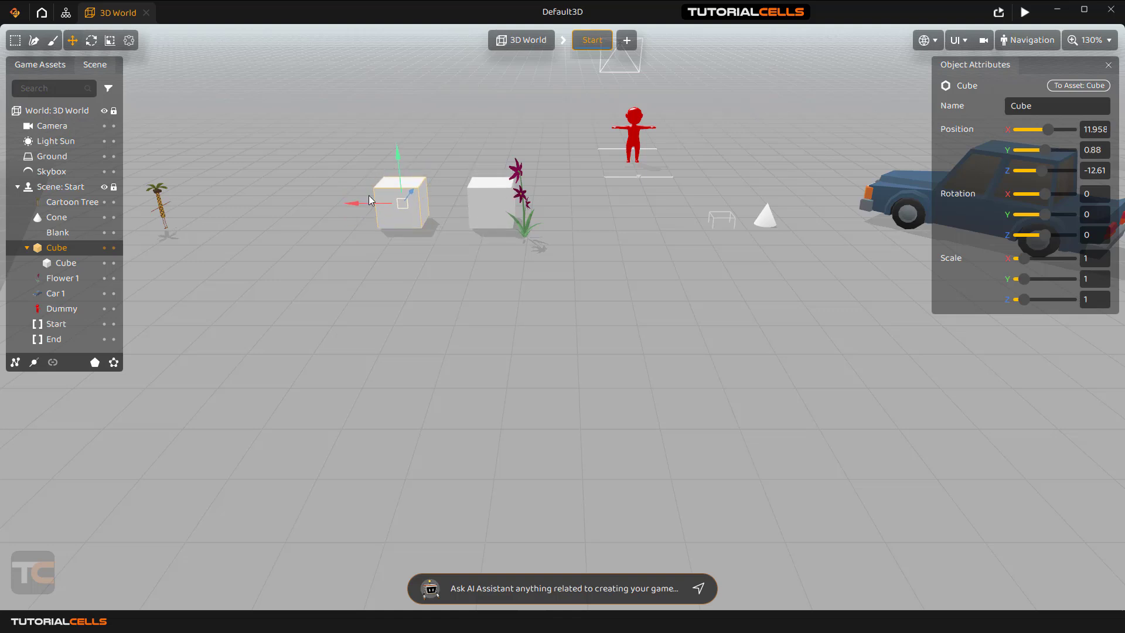
left_click_drag(368, 195, 320, 186)
left_click(98, 40)
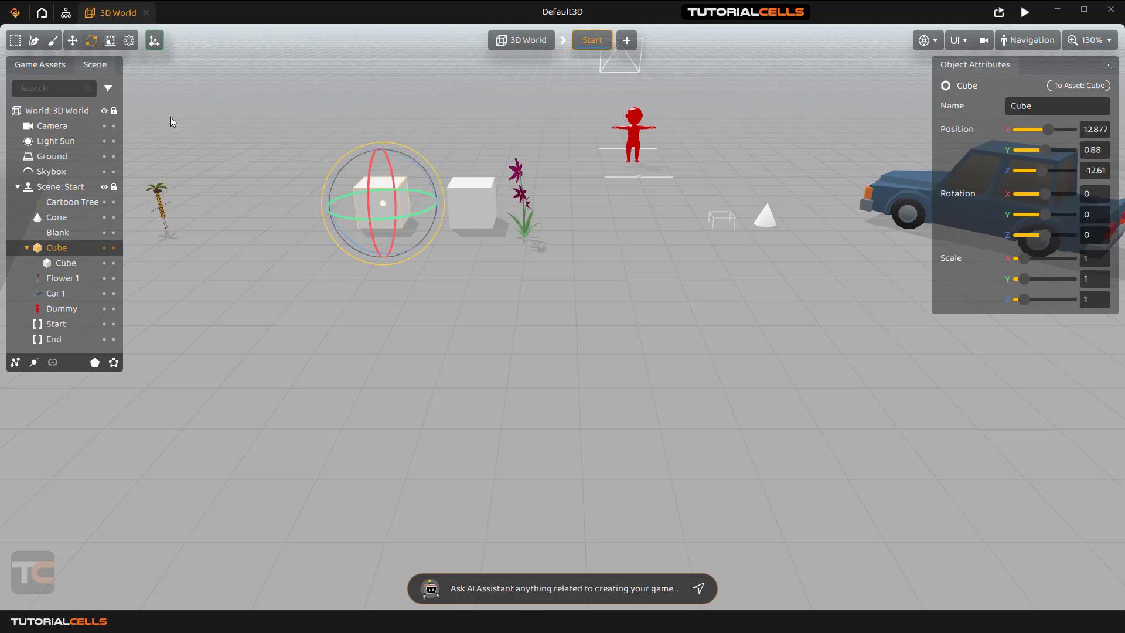
left_click_drag(385, 219, 470, 223)
Step: Rotate only the child cube to about 7.68 degrees around Y and reselect the parent cube
left_click(469, 219)
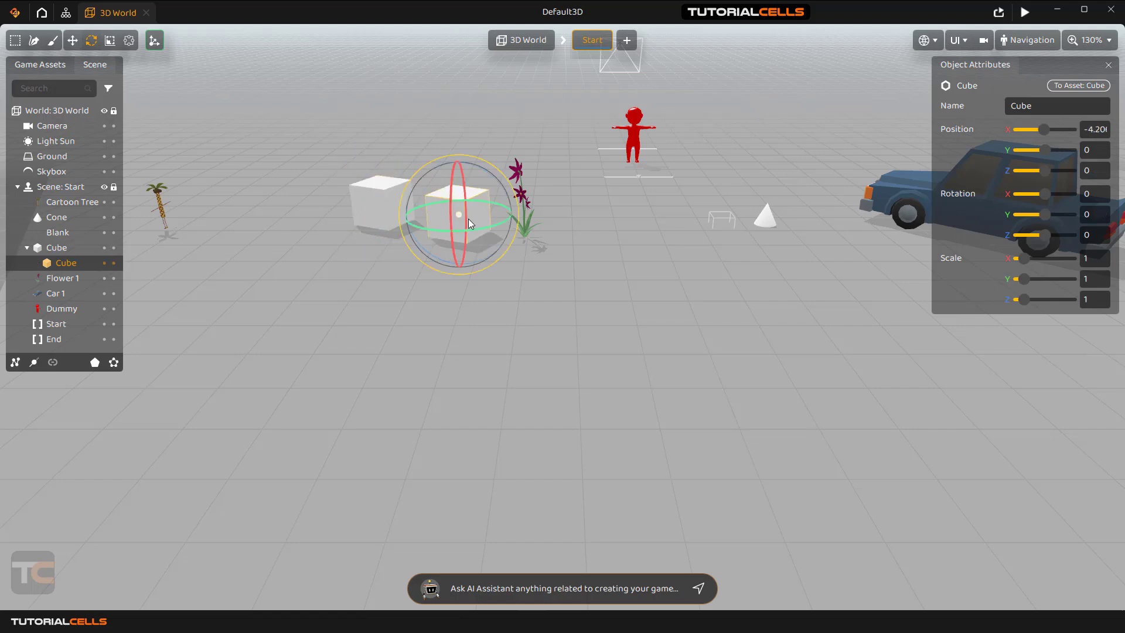
scroll(469, 208, "up", 2)
right_click_drag(454, 195, 451, 249)
key("w")
left_click_drag(473, 332, 505, 321)
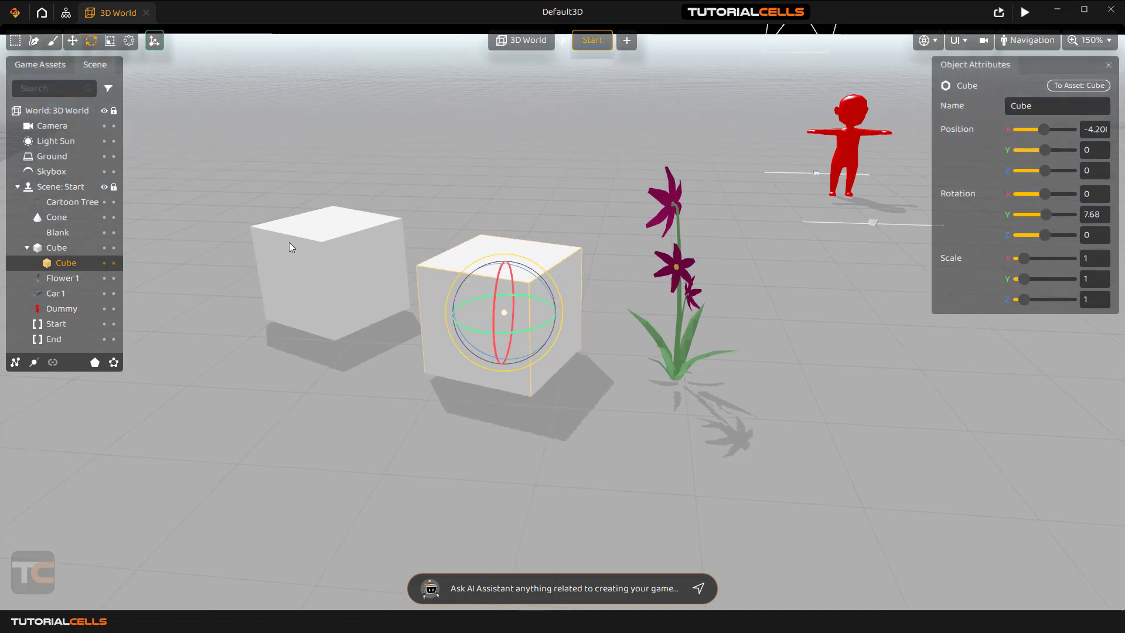
left_click(319, 282)
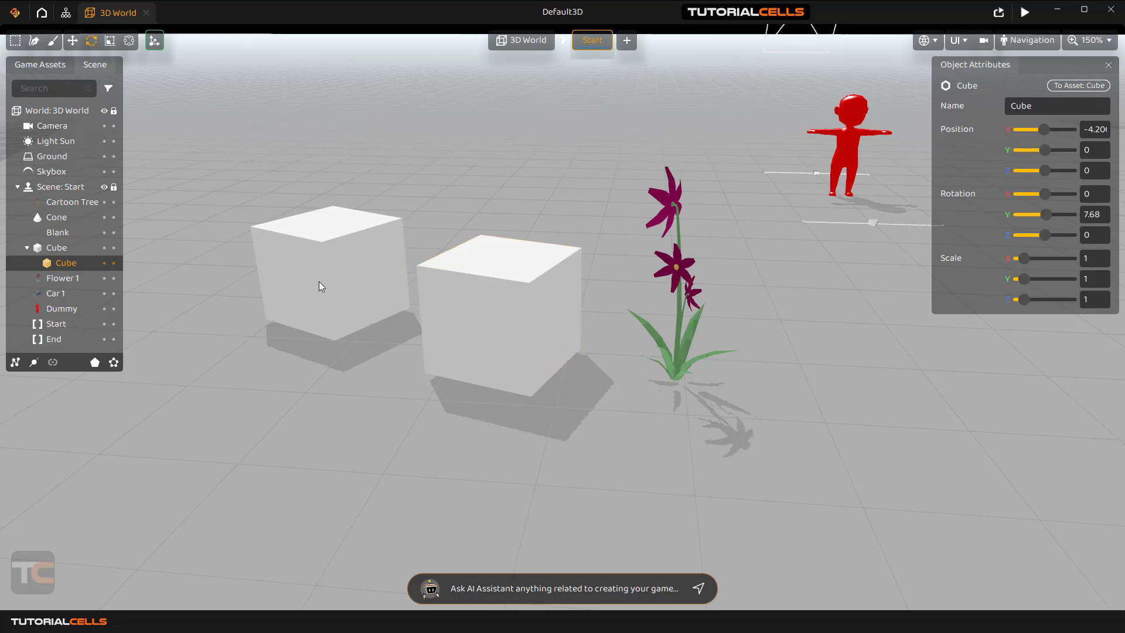
Step: Place a Point light by the parent cube at about X 13.02, Z -13.2 and raise it to about Y 2.88
left_click(43, 64)
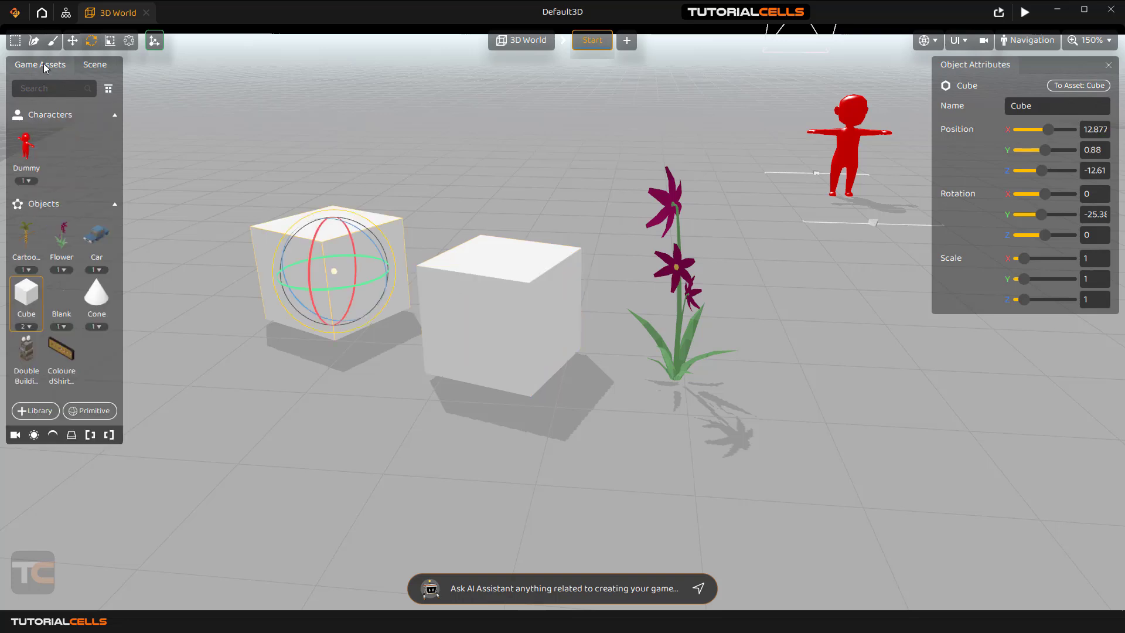
left_click(90, 410)
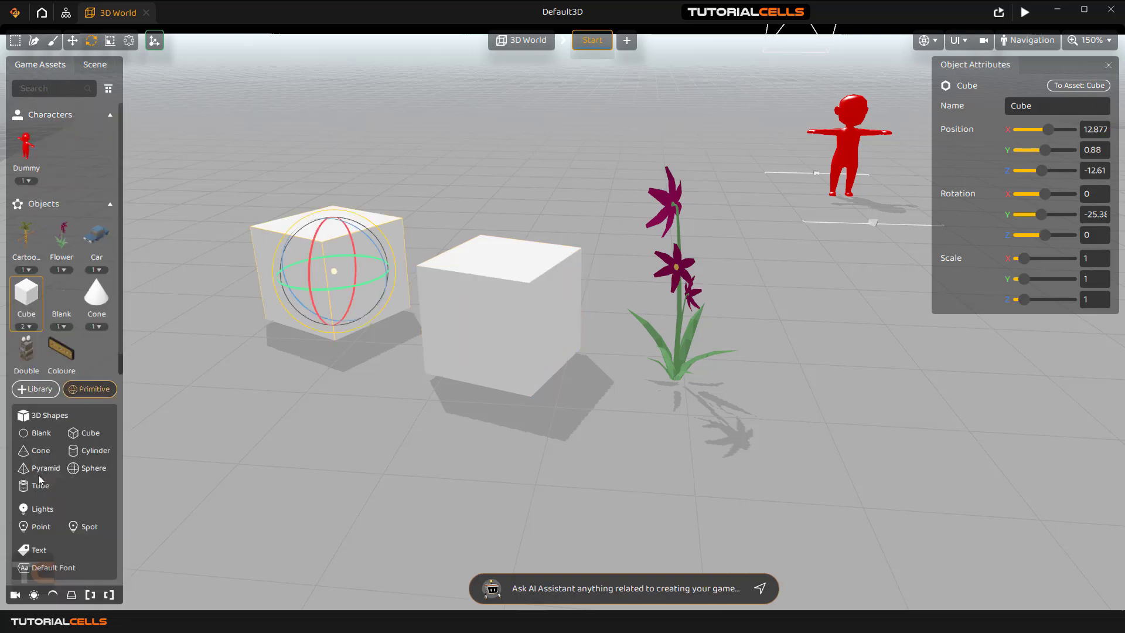
left_click_drag(35, 526, 319, 322)
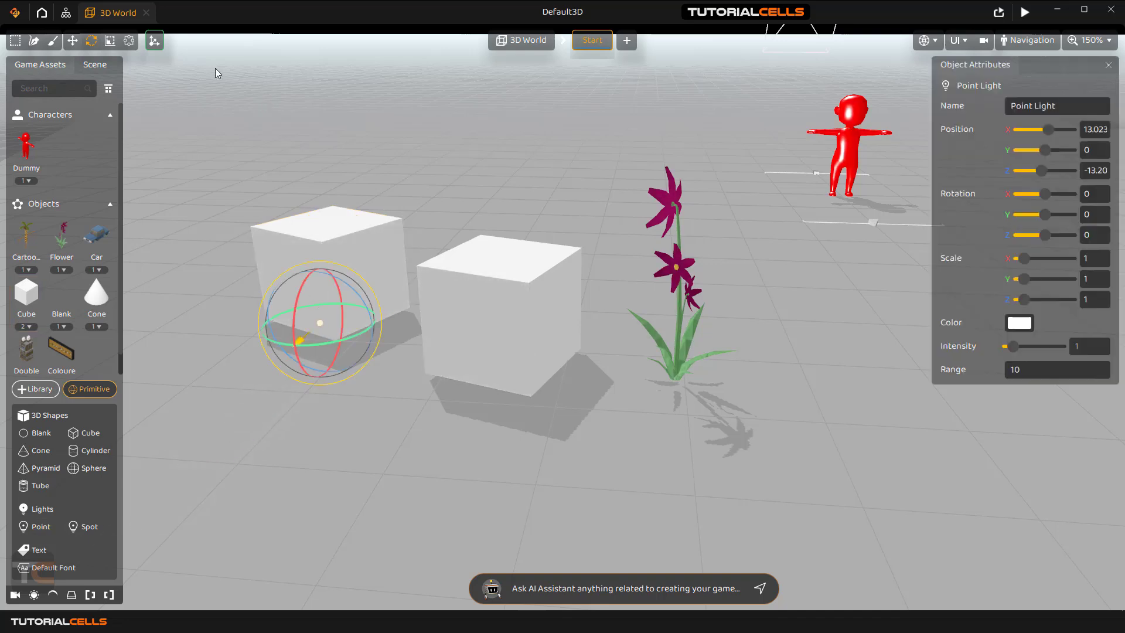
left_click(77, 42)
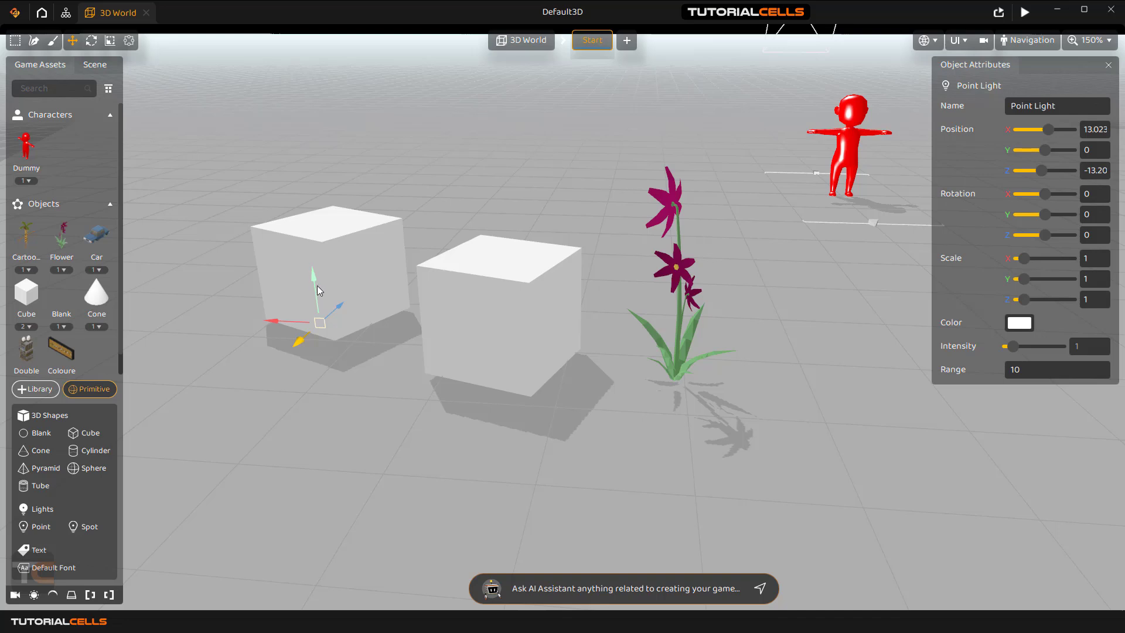
left_click_drag(317, 286, 294, 136)
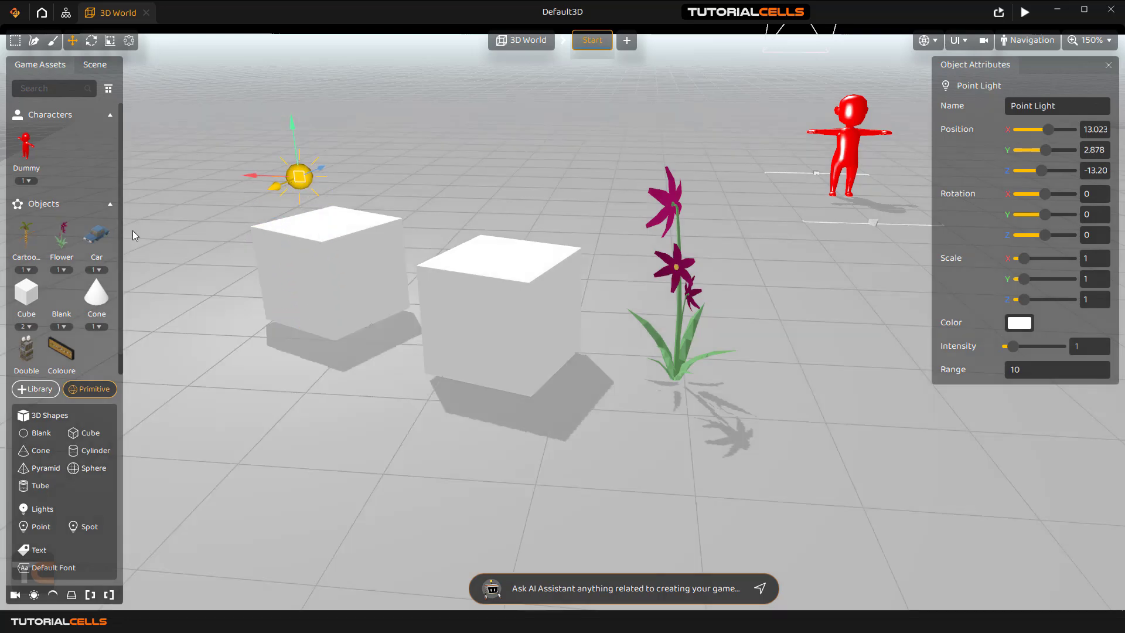
Step: Nest the Point Light under the parent Cube in the scene list and move that cube along X to about 12.72
left_click(90, 66)
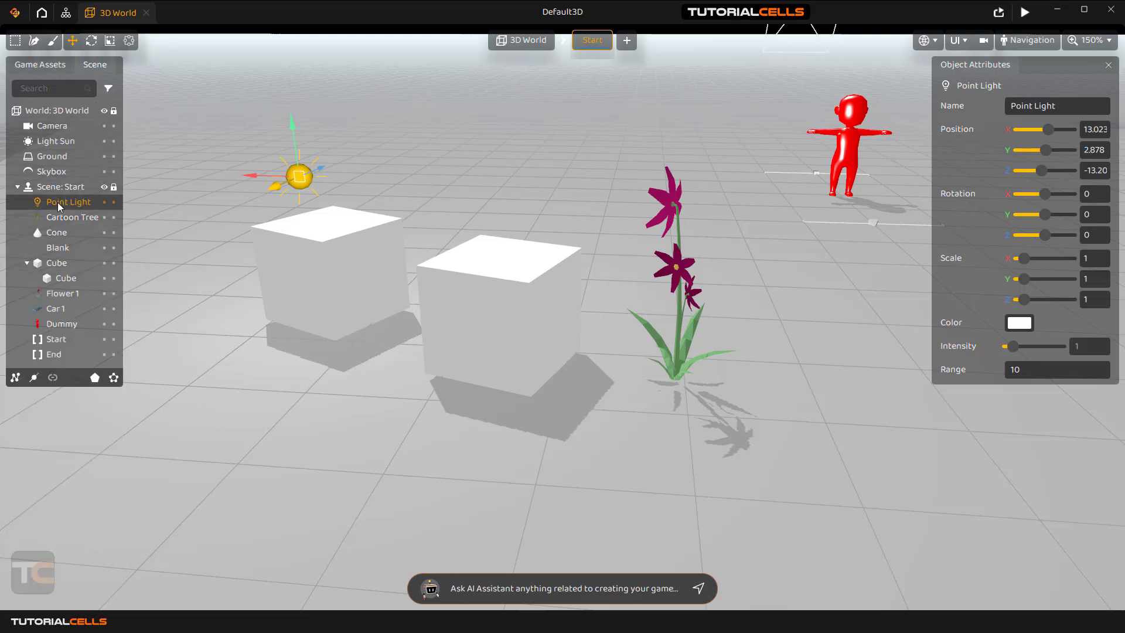
left_click_drag(63, 201, 41, 265)
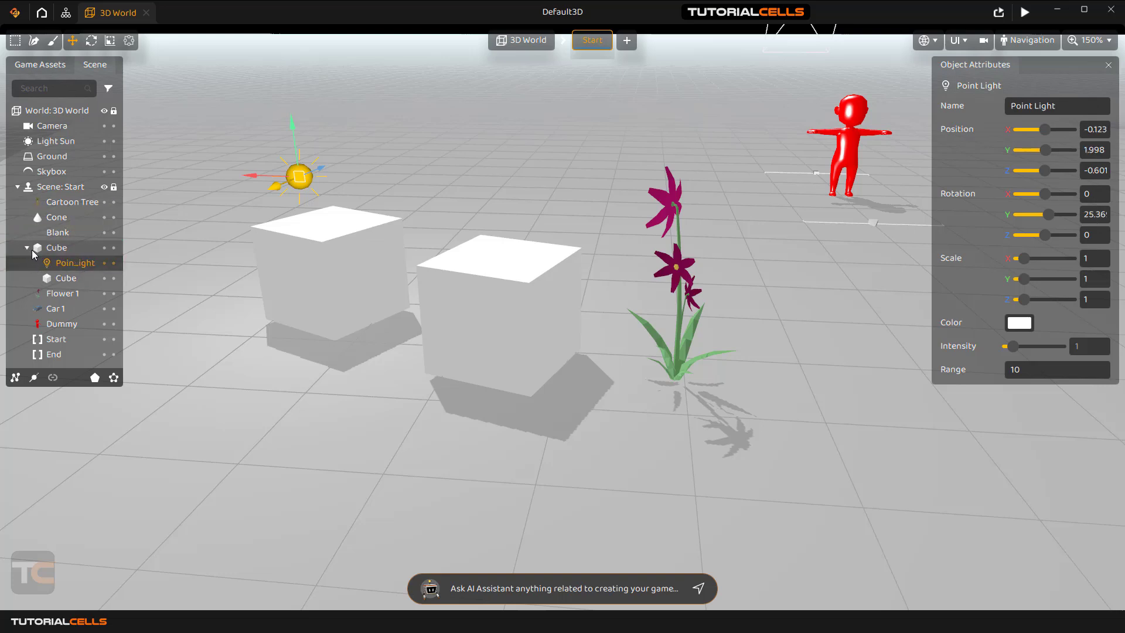
left_click(272, 272)
mouse_move(287, 273)
left_mouse_down()
mouse_move(215, 265)
mouse_move(585, 293)
mouse_move(335, 276)
mouse_move(206, 281)
mouse_move(300, 291)
left_mouse_up()
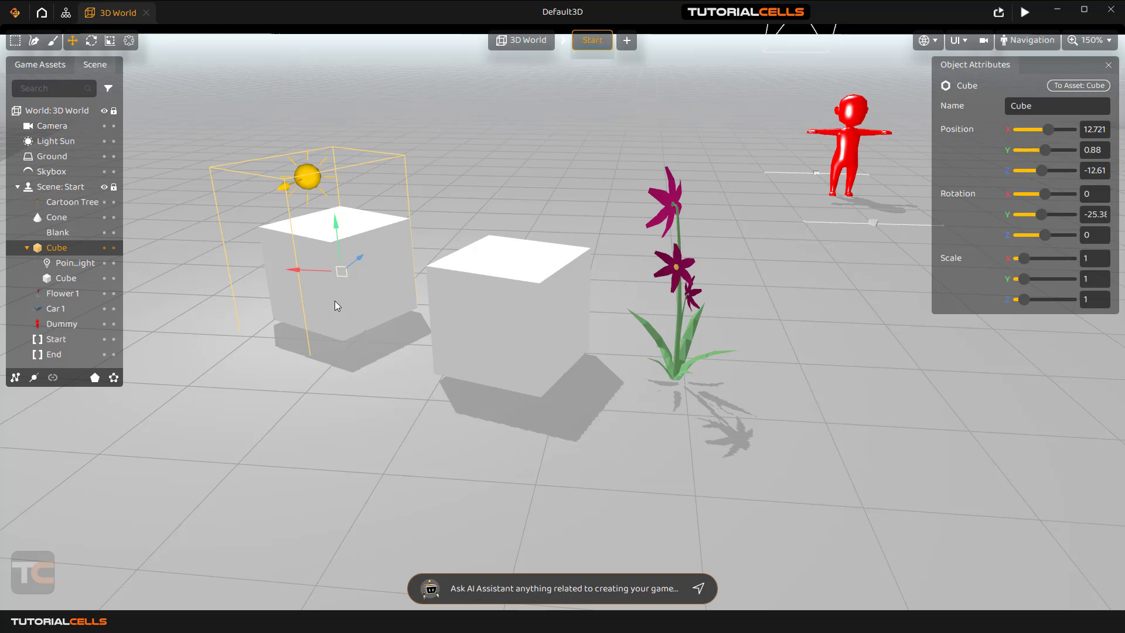
Step: Focus the view on the parent Cube from the scene list and review the actions available for it
left_click(26, 248)
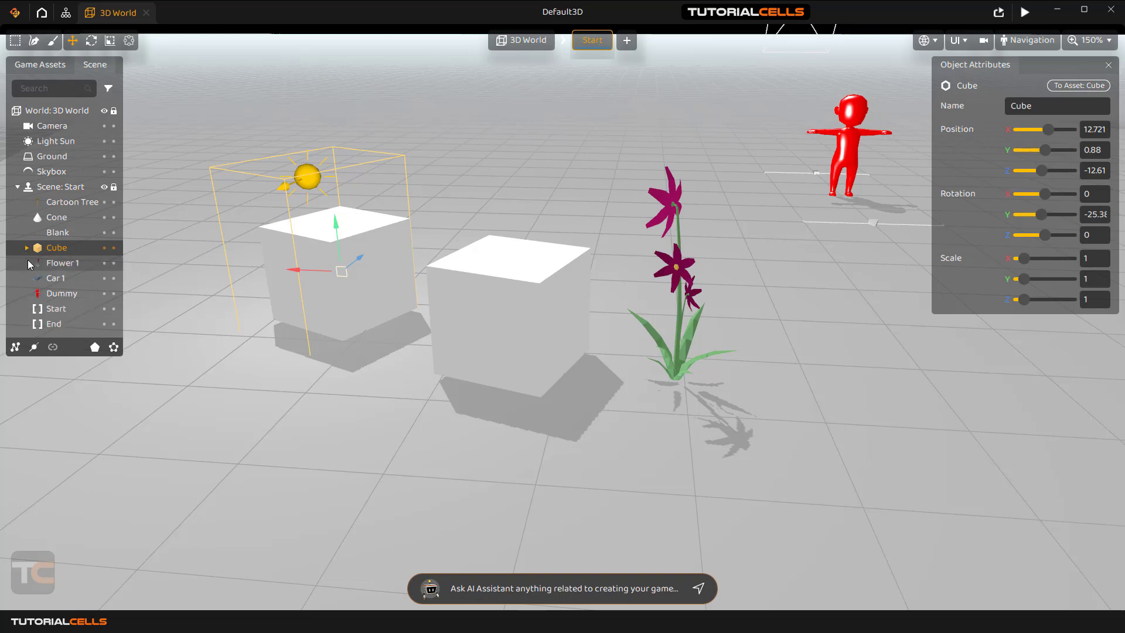
double_click(61, 248)
right_click(61, 249)
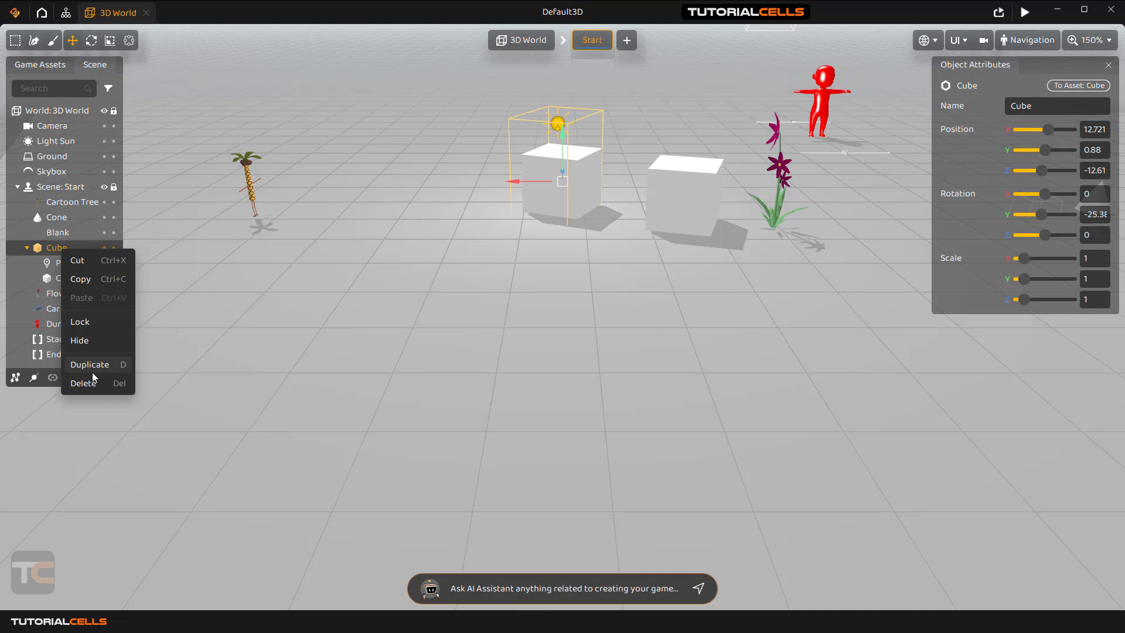
left_click(184, 340)
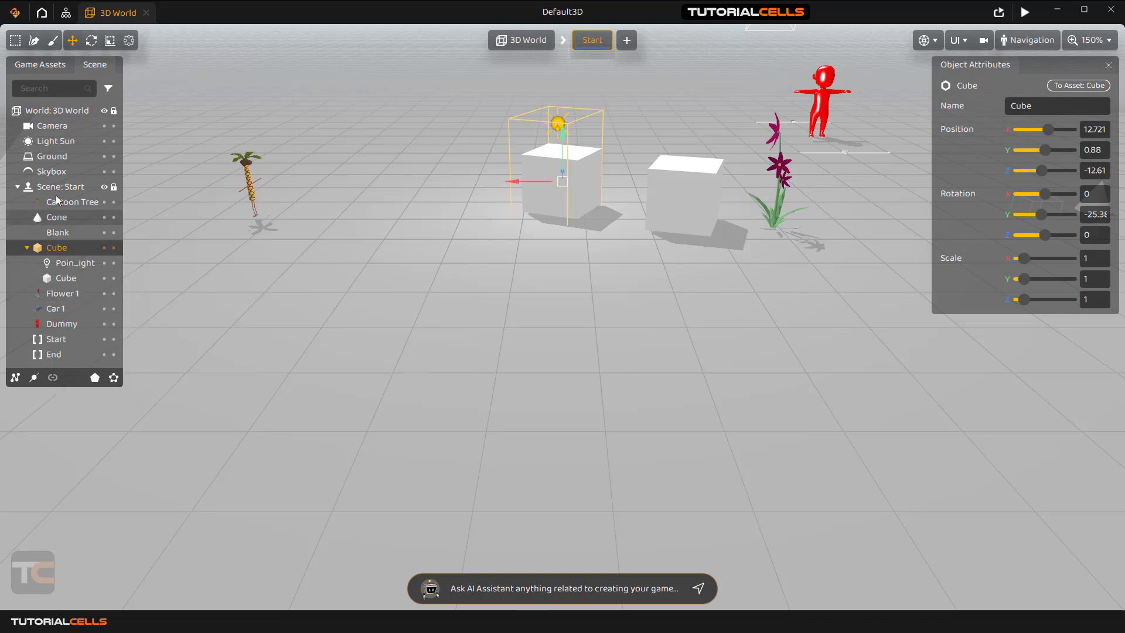
Step: Rename the Cube asset in the game assets list as Cube 11
left_click(40, 69)
left_click(26, 293)
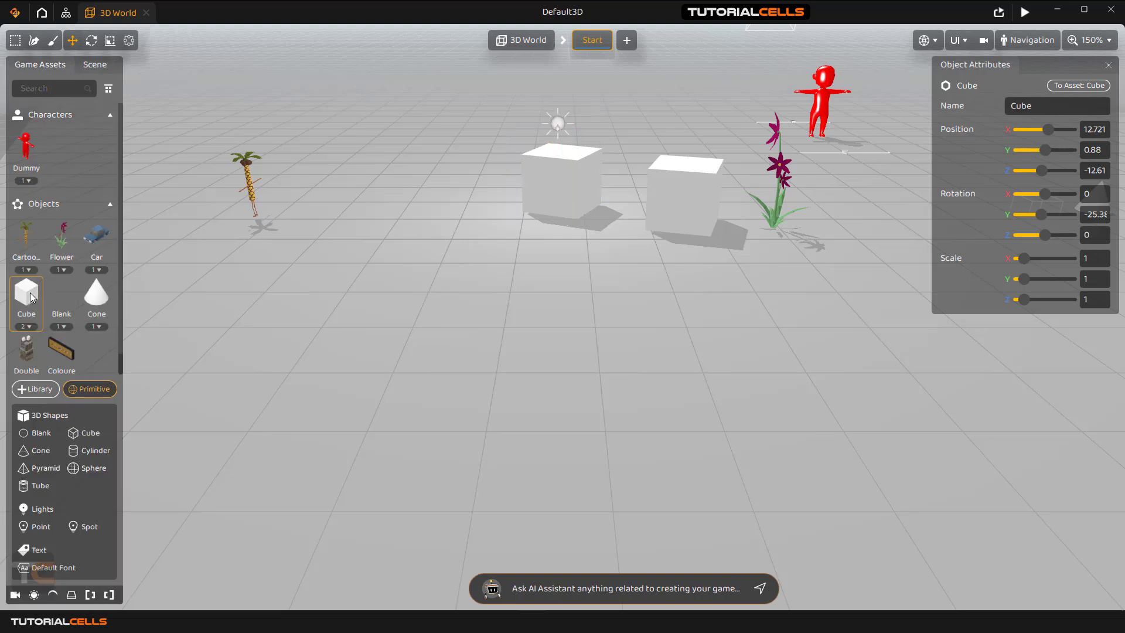
left_click(1044, 106)
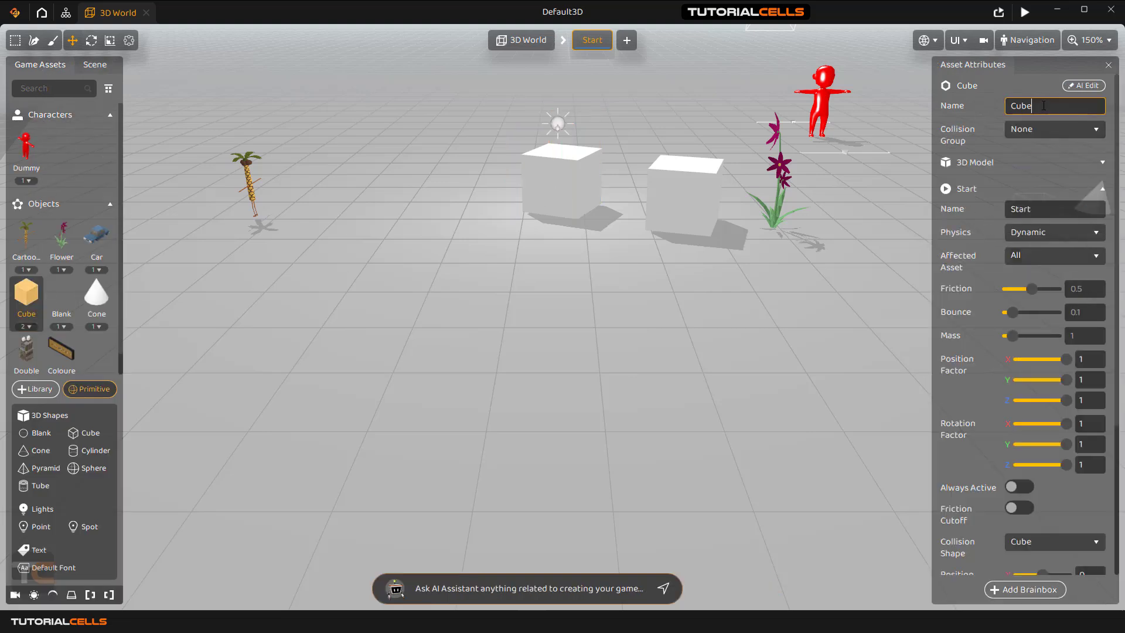
type("11")
key("Return")
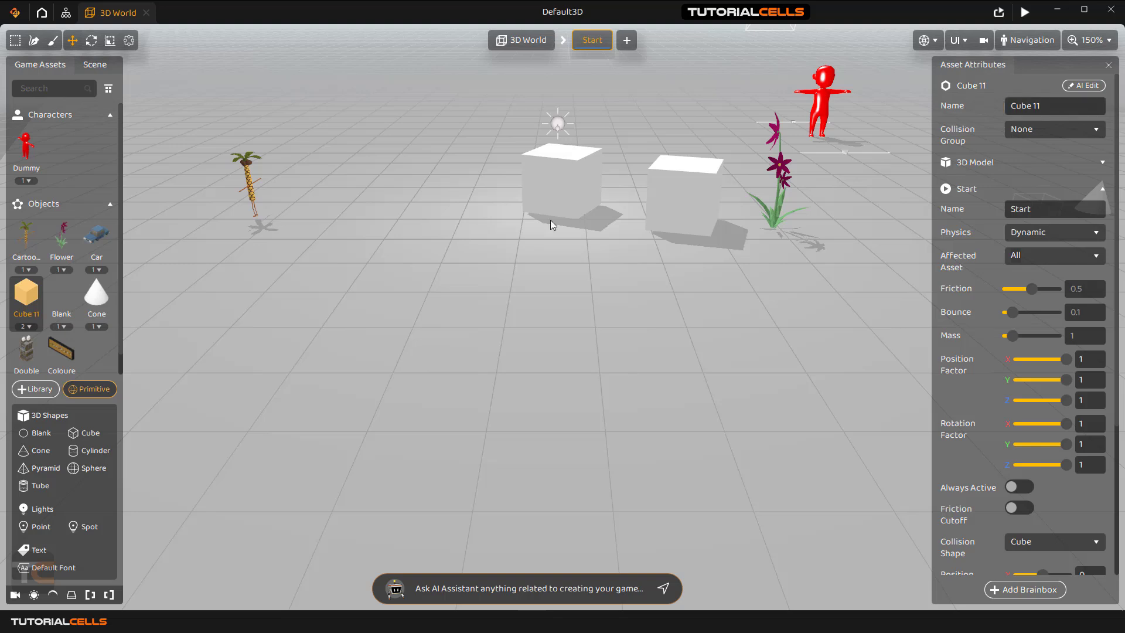
Step: Rename the parent cube object in the scene as Cube qq and move it along X to about 15.51
left_click(95, 65)
left_click(69, 248)
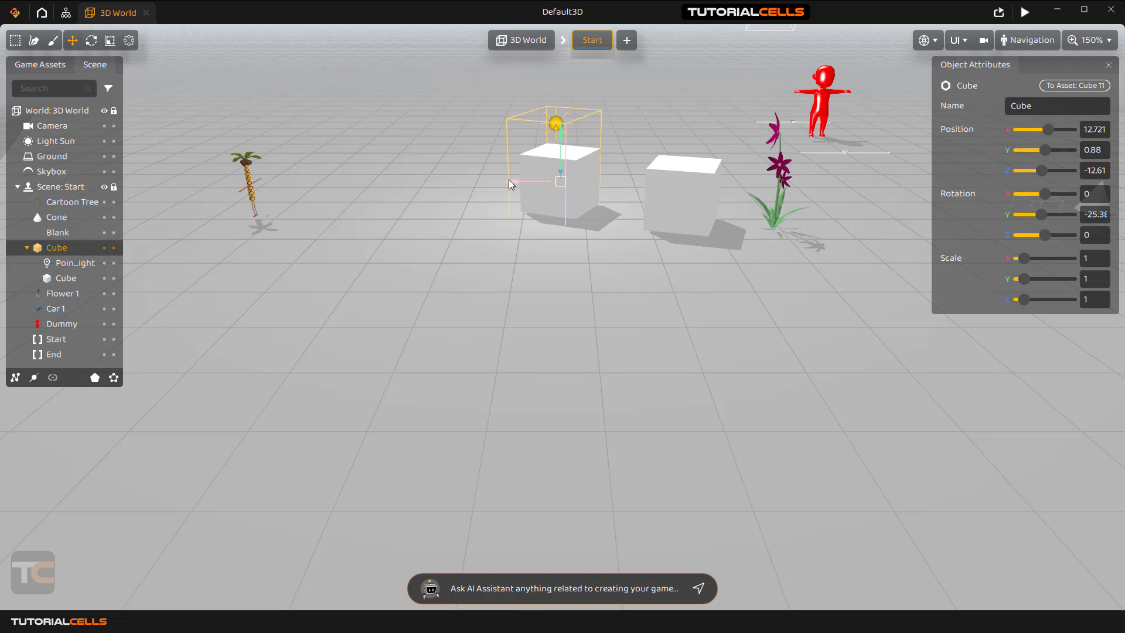
left_click_drag(508, 180, 445, 192)
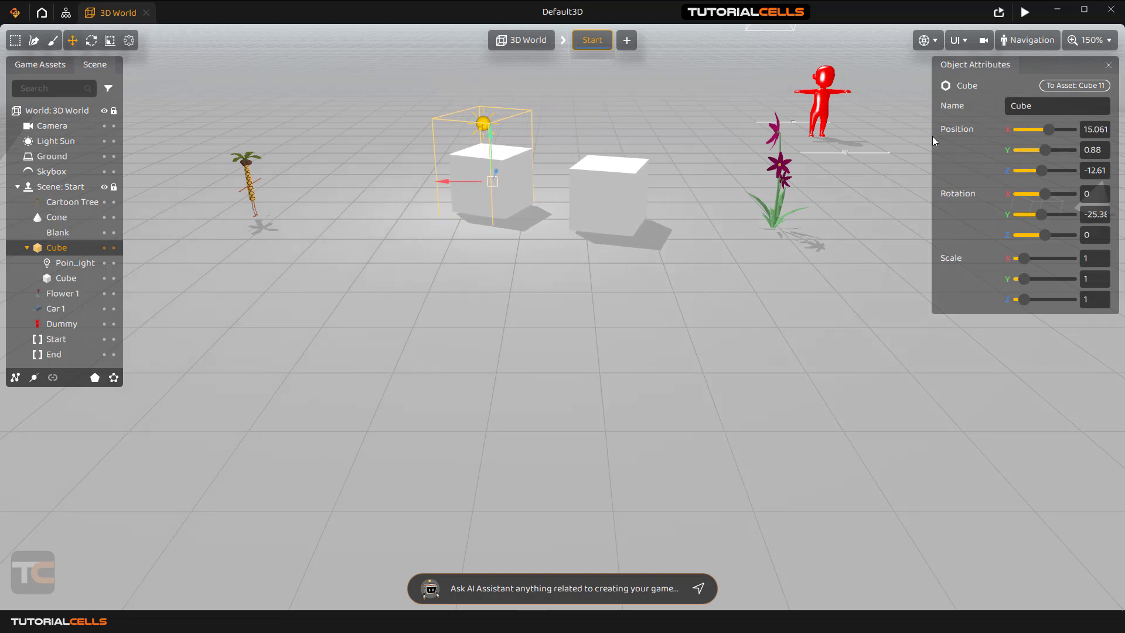
left_click(1036, 109)
type("qq")
key("Return")
left_click_drag(448, 181, 425, 181)
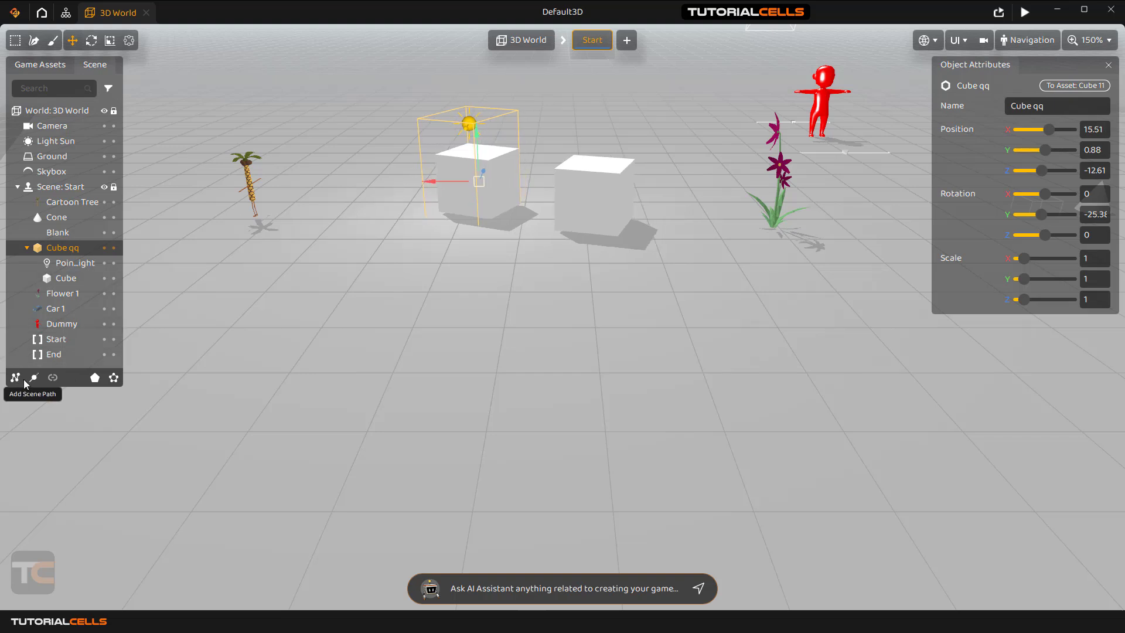
Step: Compare the game assets and scene lists and inspect the attributes of the 3D World
left_click(60, 66)
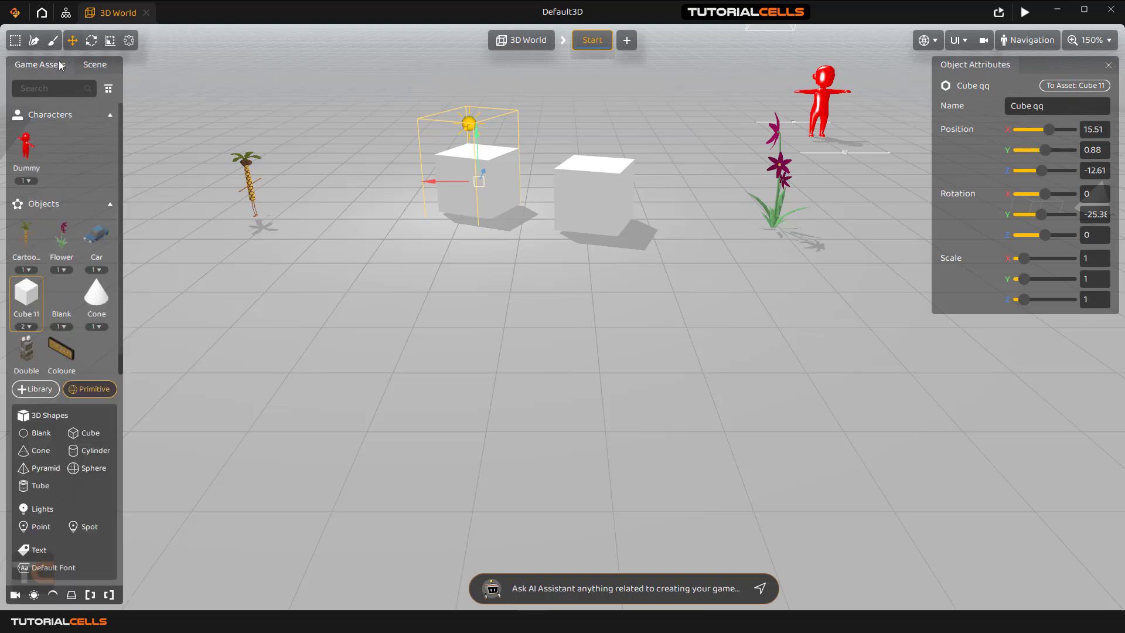
left_click(97, 66)
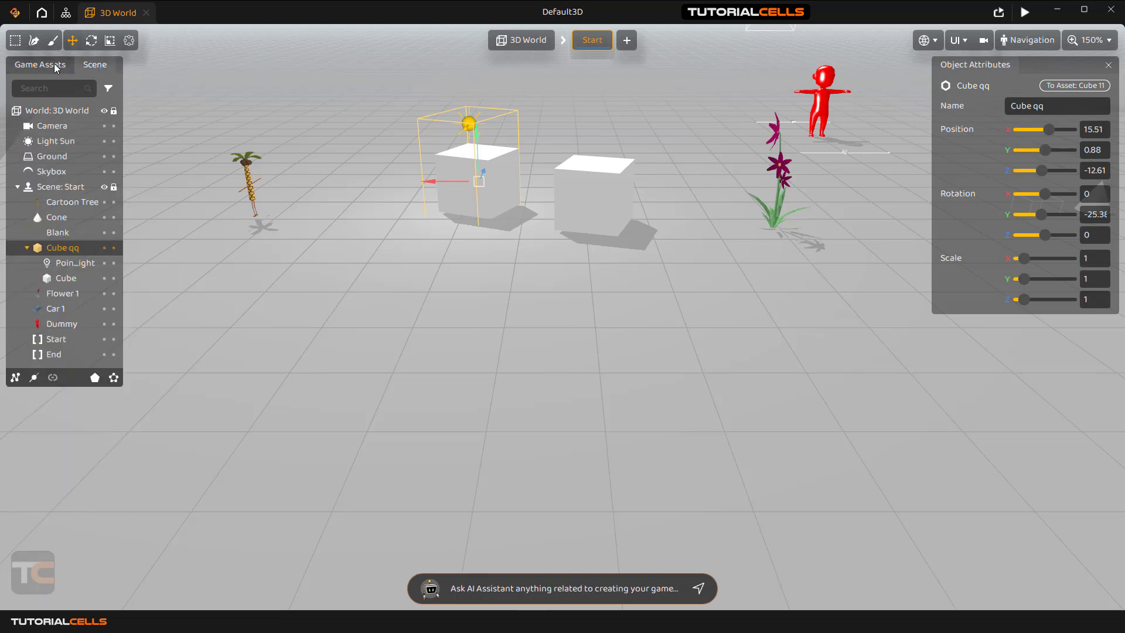
left_click(59, 115)
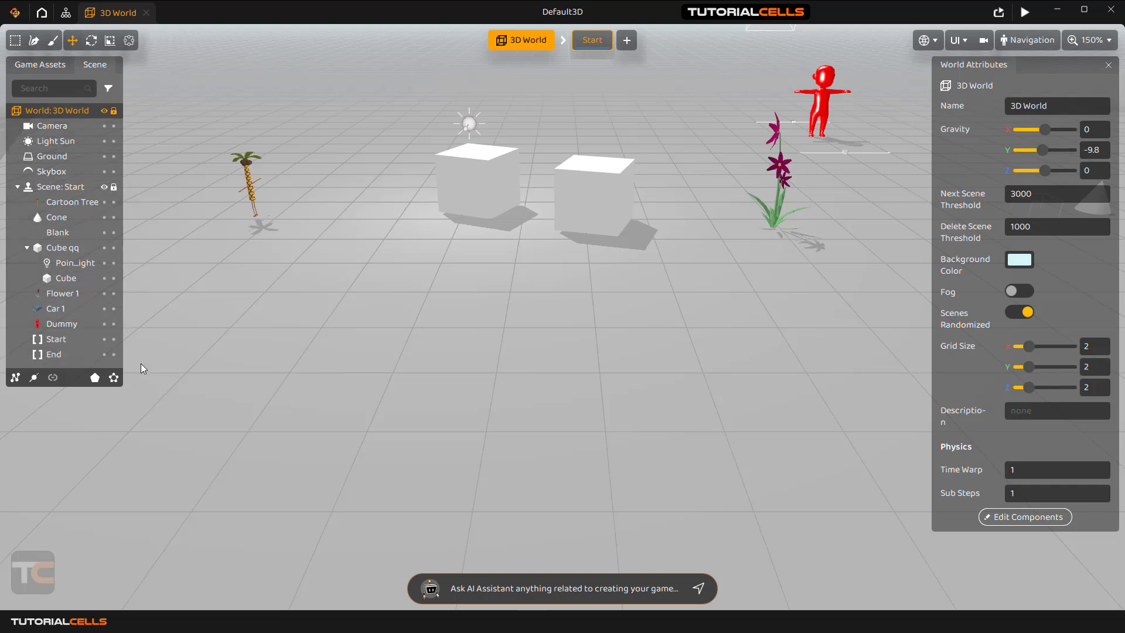
Step: Hide the primitives section of the game assets and inspect the scene instances of the Dummy character
left_click(43, 67)
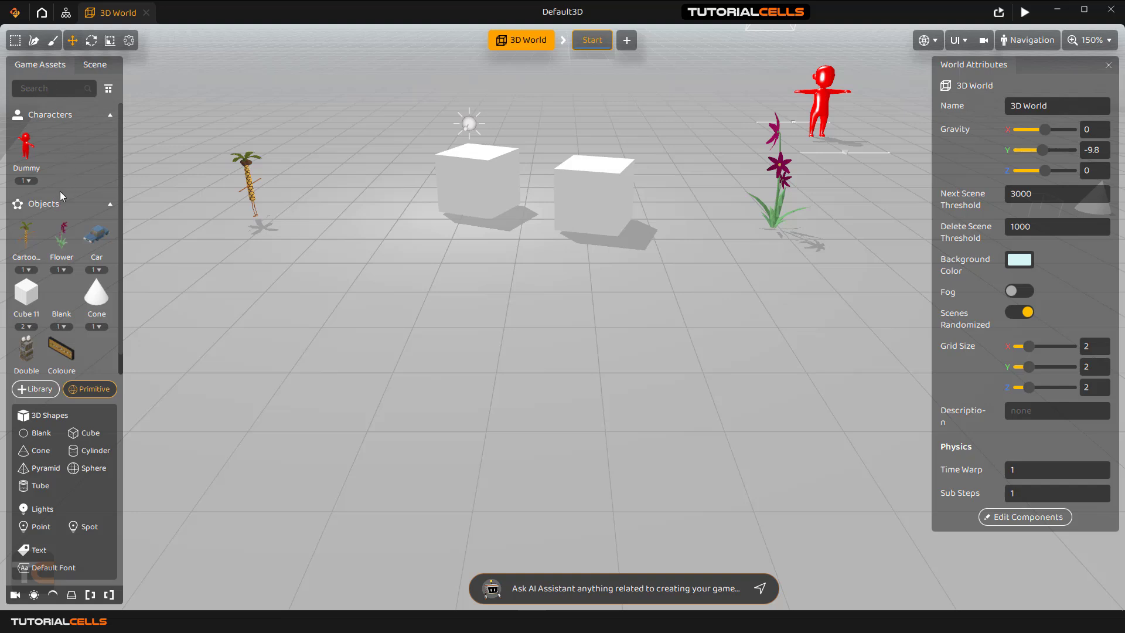
left_click(76, 388)
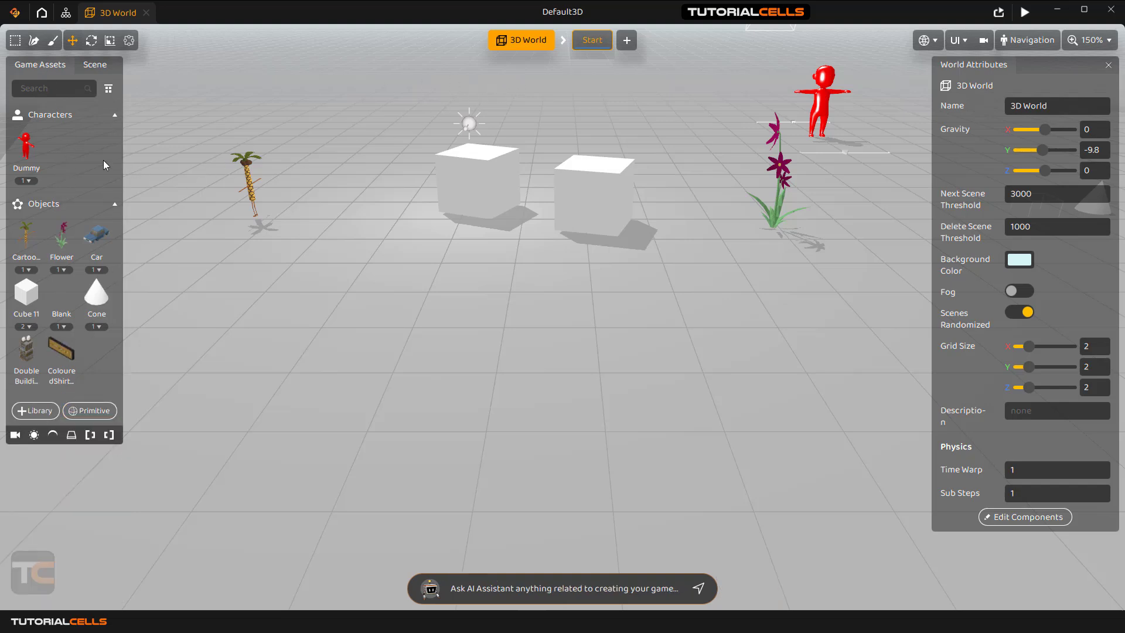
left_click(31, 181)
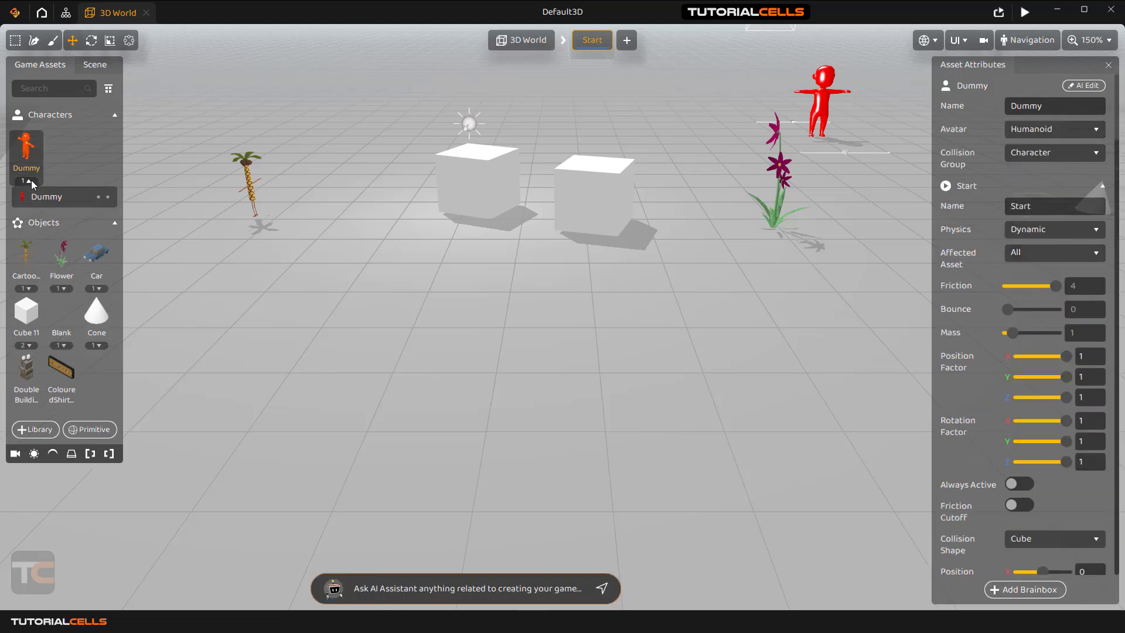
left_click(31, 181)
left_click(25, 180)
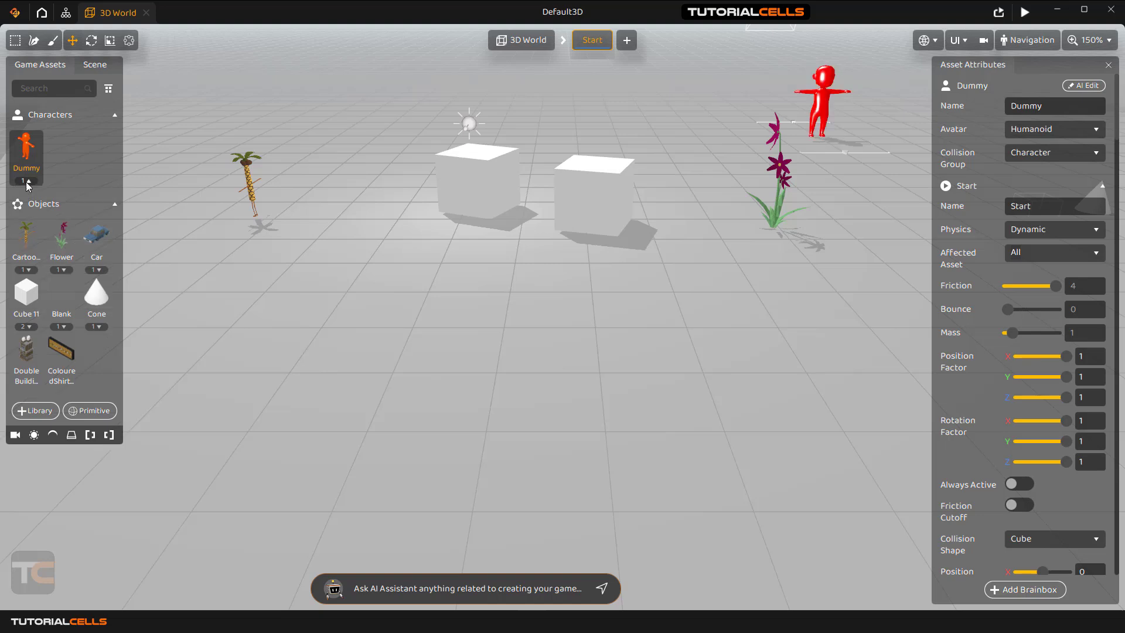
Step: Lock the Cartoon Tree instance from the asset's instance list, unlock it again and collapse that list
left_click(28, 270)
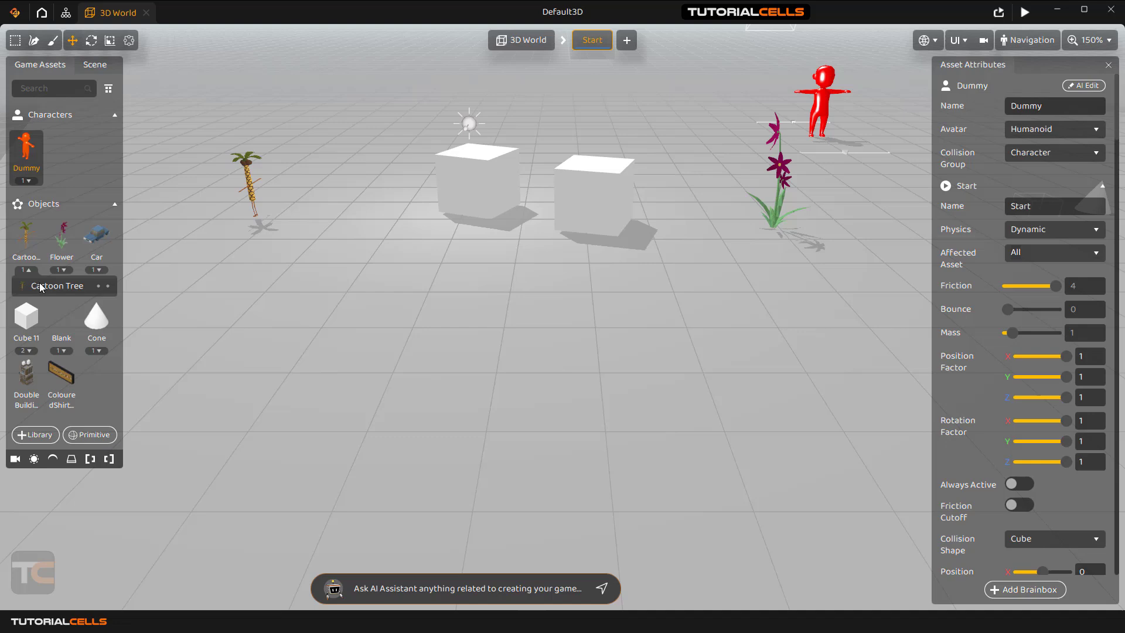
left_click(114, 282)
left_click(107, 286)
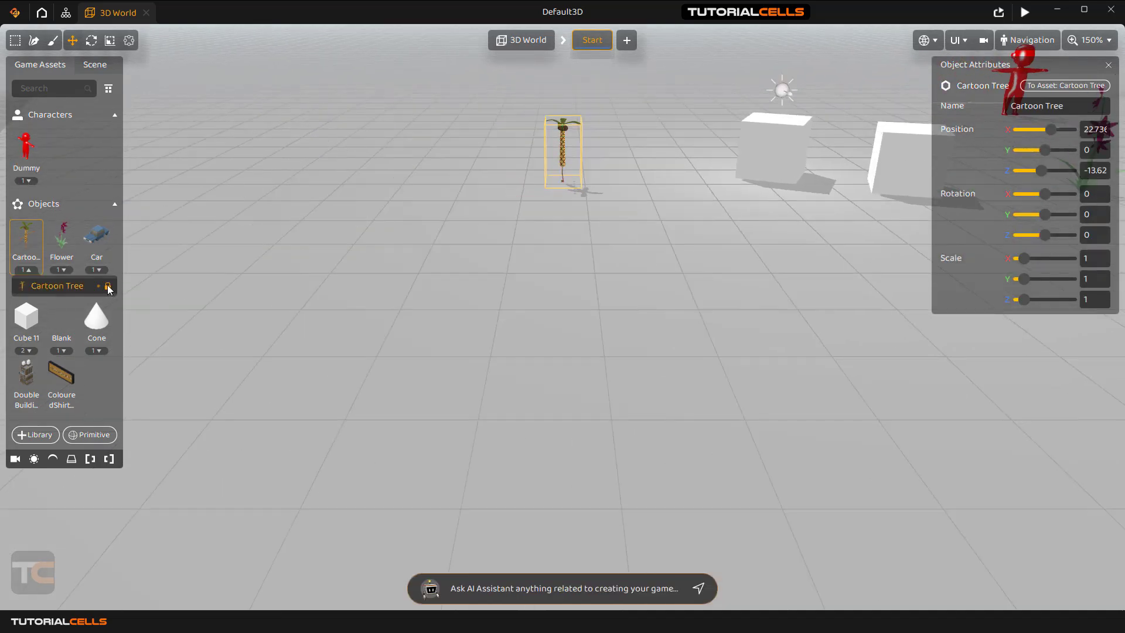
left_click(107, 286)
left_click(27, 270)
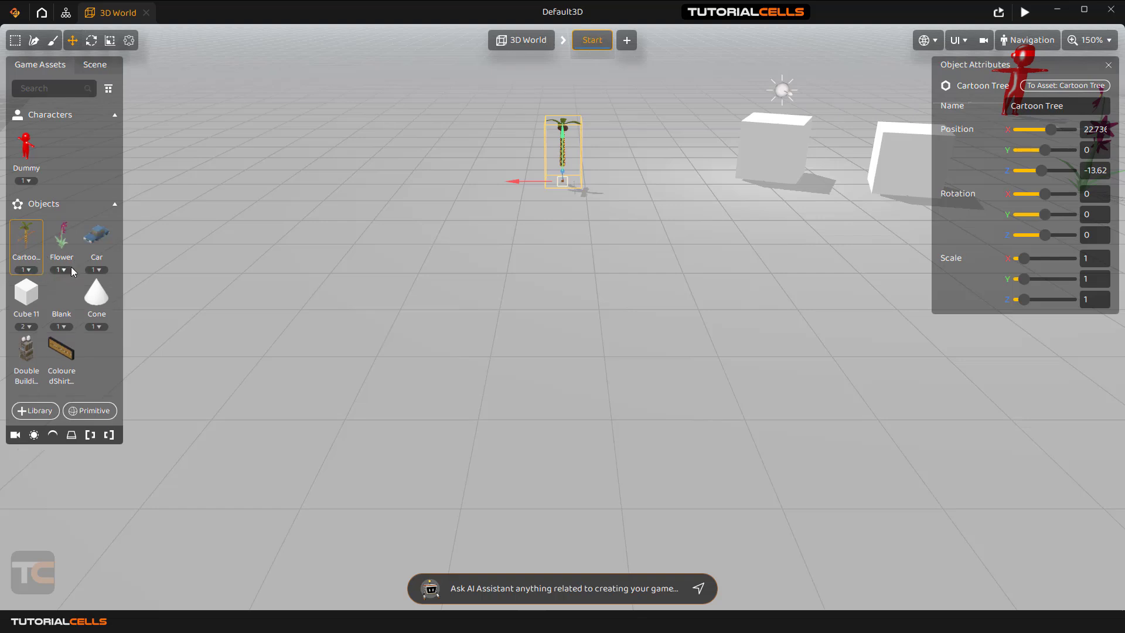
Step: Place the double building at about X 30.15, Z -19.87 and duplicate it along X to about 41.04
left_click_drag(27, 352, 364, 258)
scroll(484, 261, "down", 5)
scroll(375, 260, "down", 10)
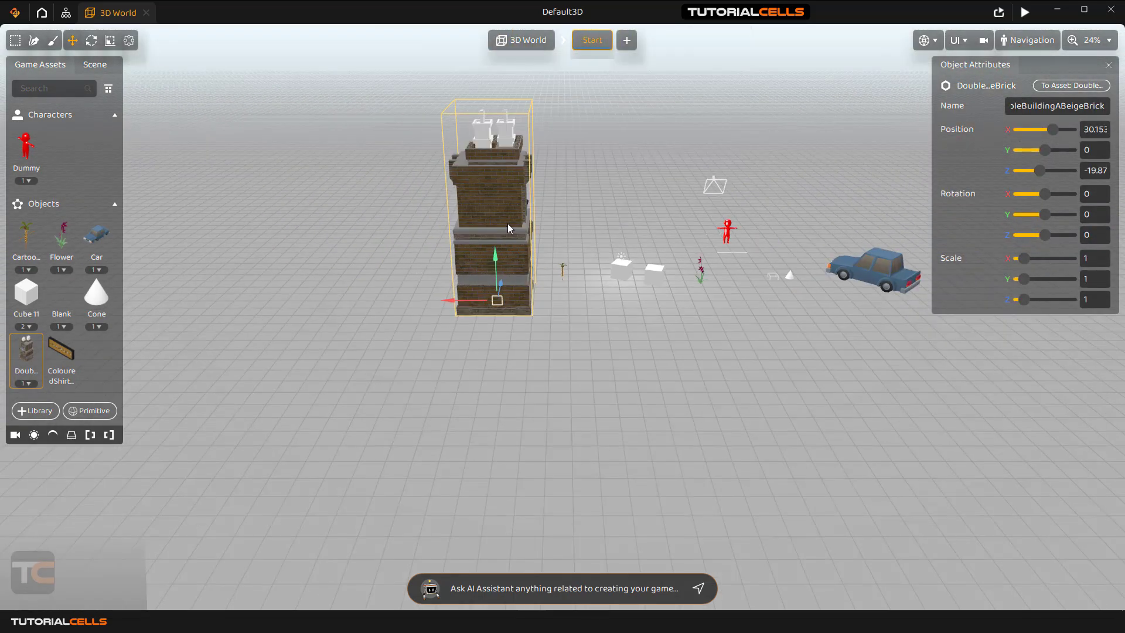
scroll(508, 225, "up", 3)
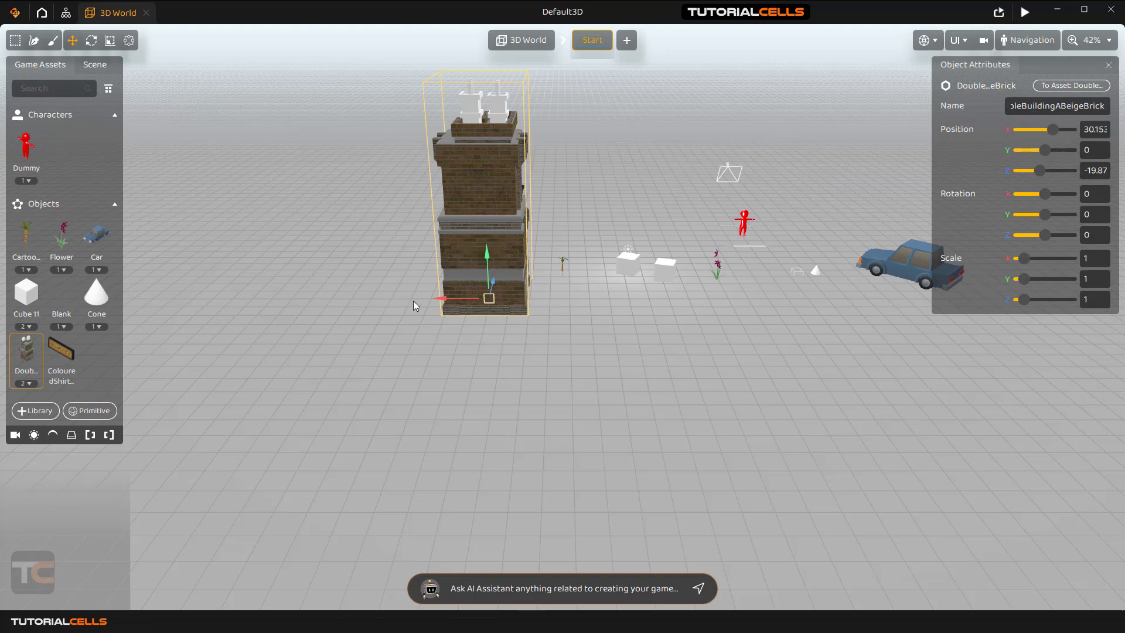
left_click_drag(452, 298, 344, 298, "alt")
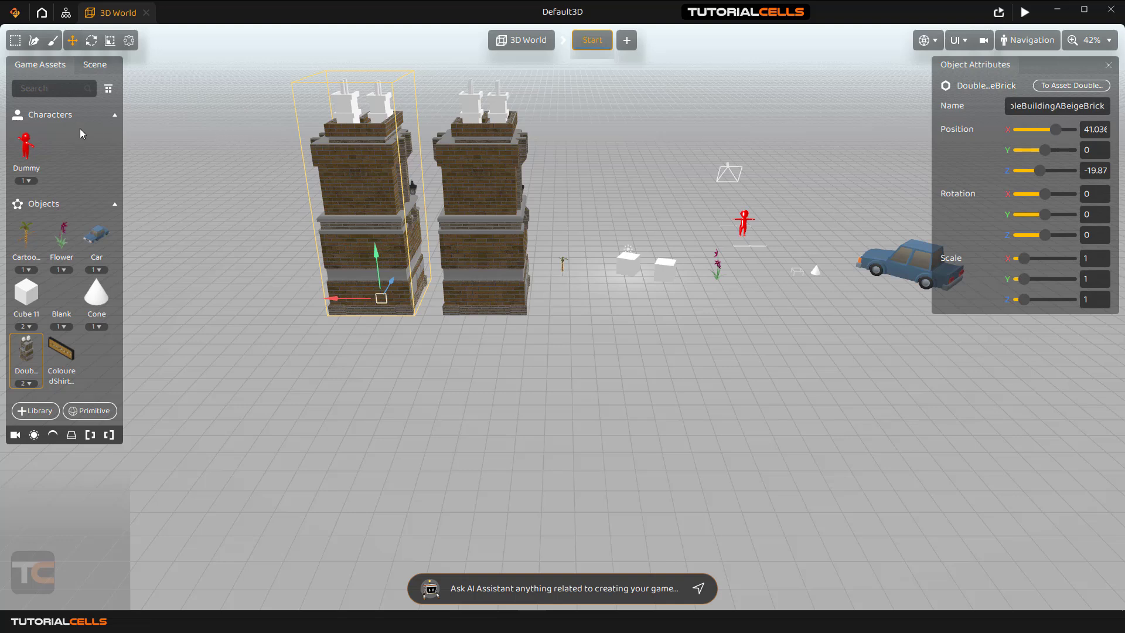
Step: Examine the Start and End markers in the scene list and the Ground's attributes
left_click(108, 91)
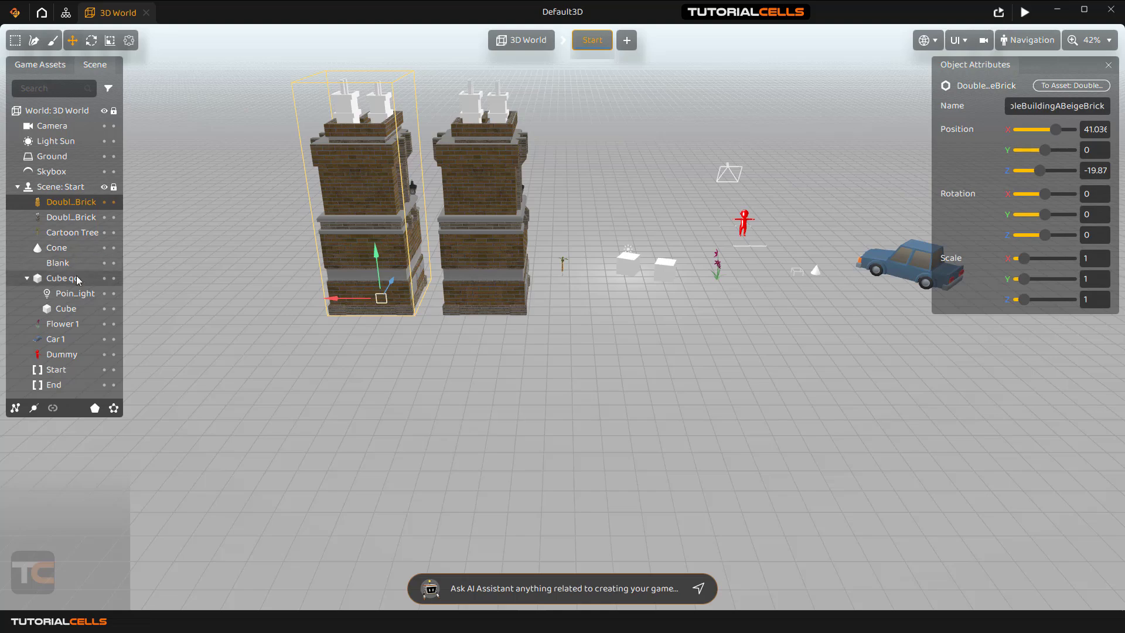
left_click(58, 370)
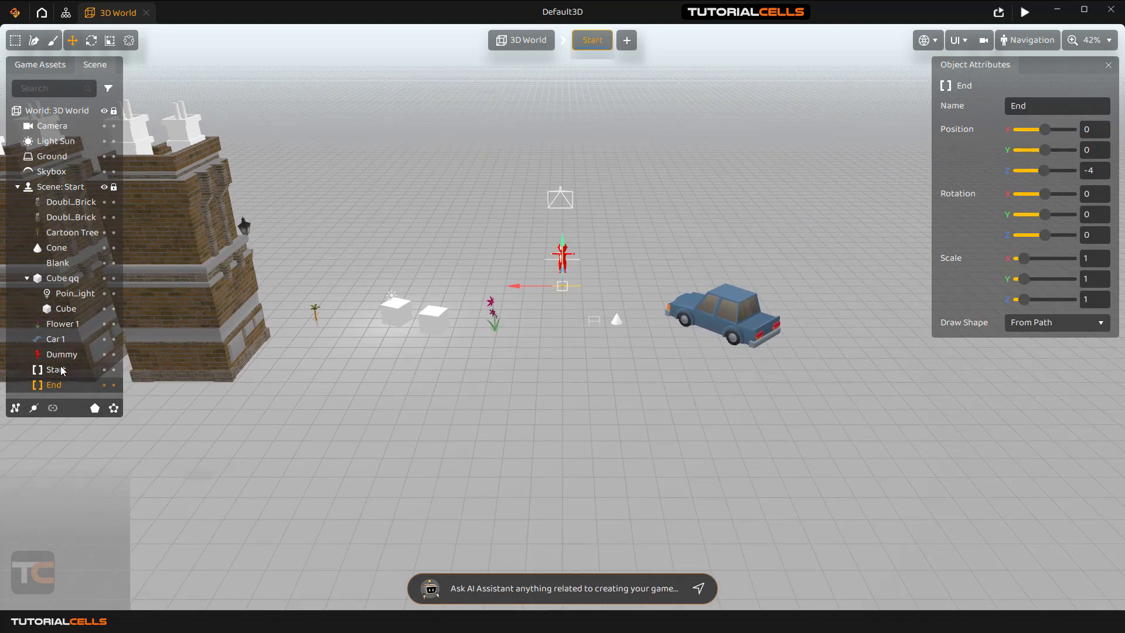
left_click(61, 389)
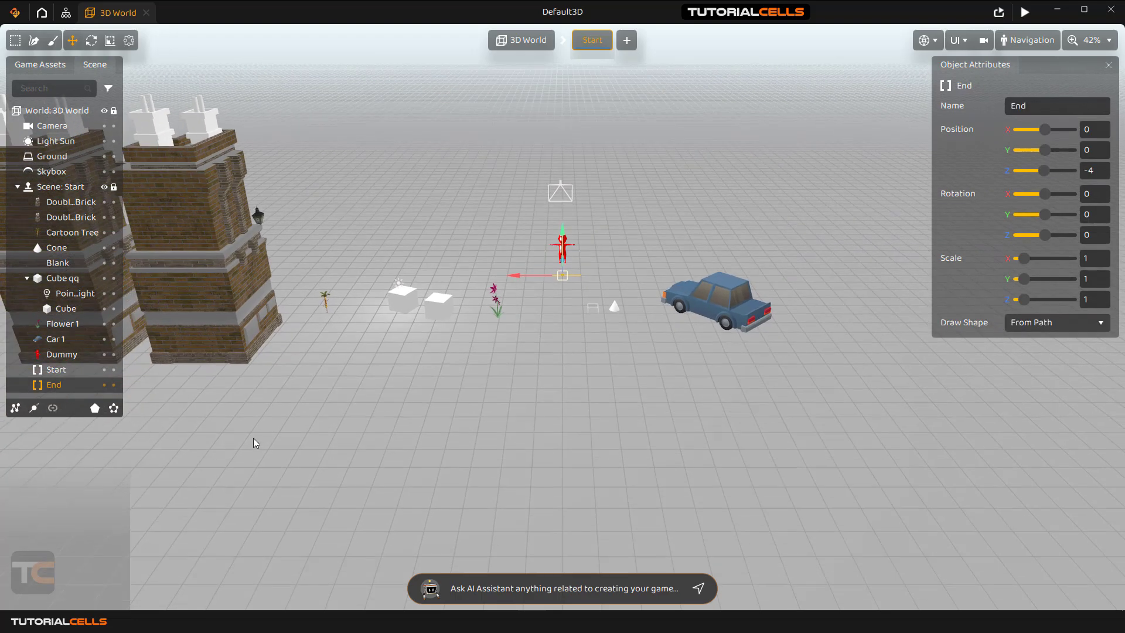
left_click(270, 426)
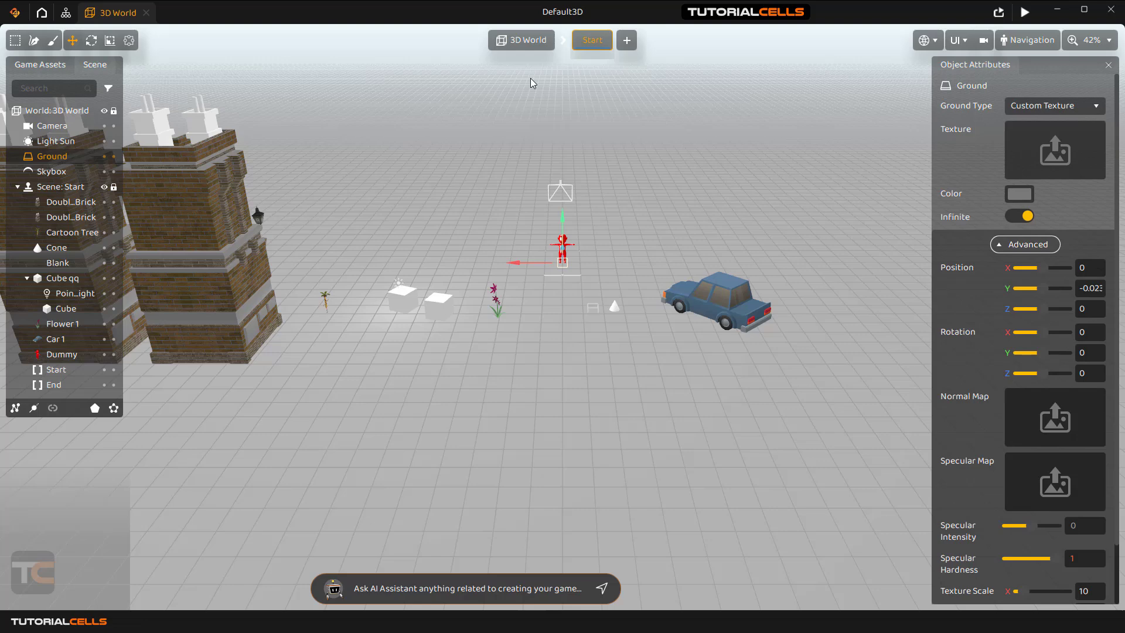
Step: Inspect the Cube 11 asset's attributes and focus the view on its Cube qq object in the scene
left_click(51, 66)
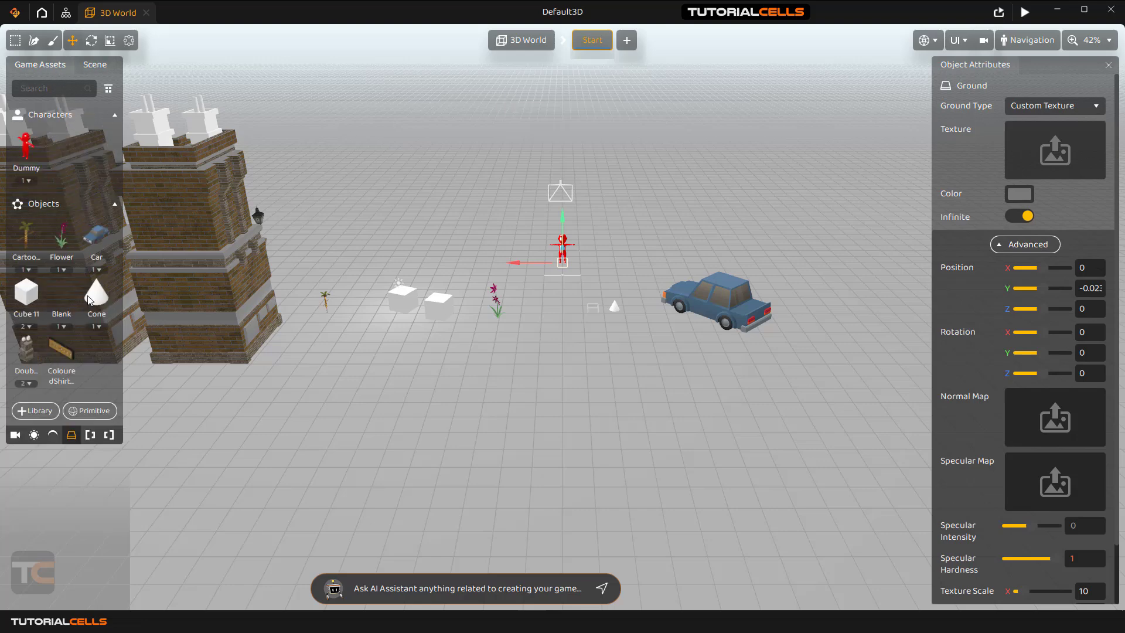
right_click_drag(175, 296, 434, 293)
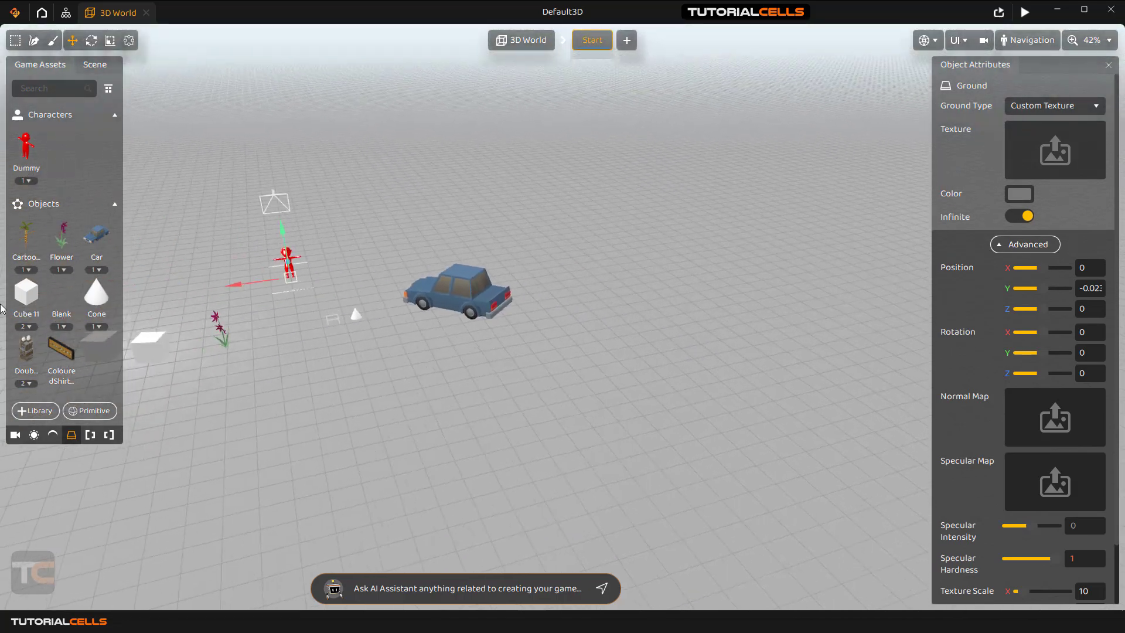
left_click(30, 294)
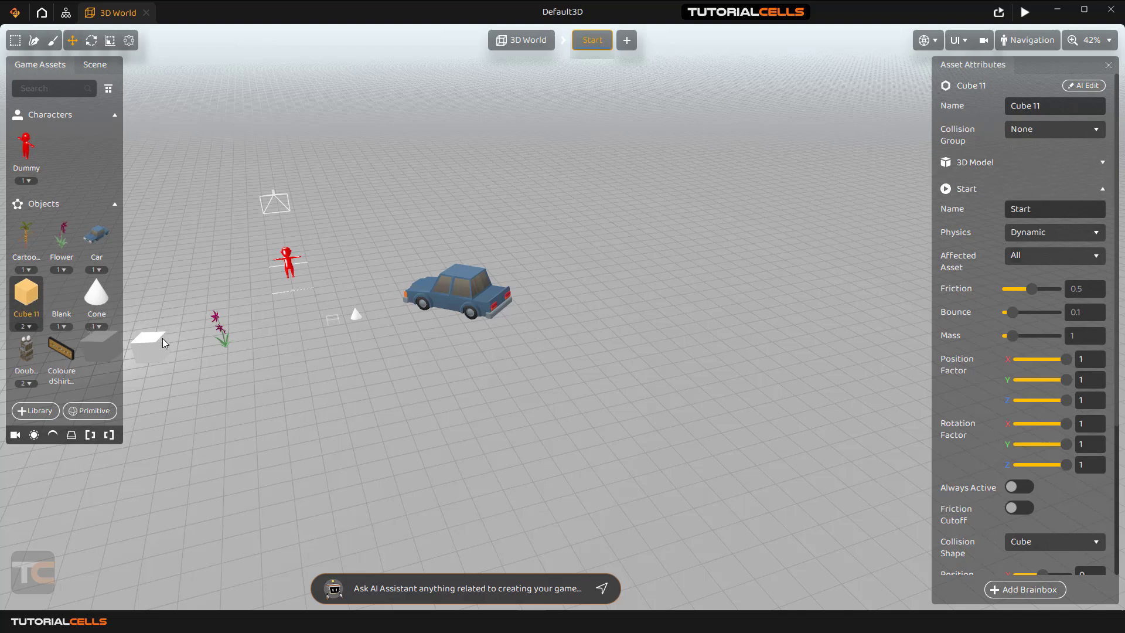
left_click(95, 64)
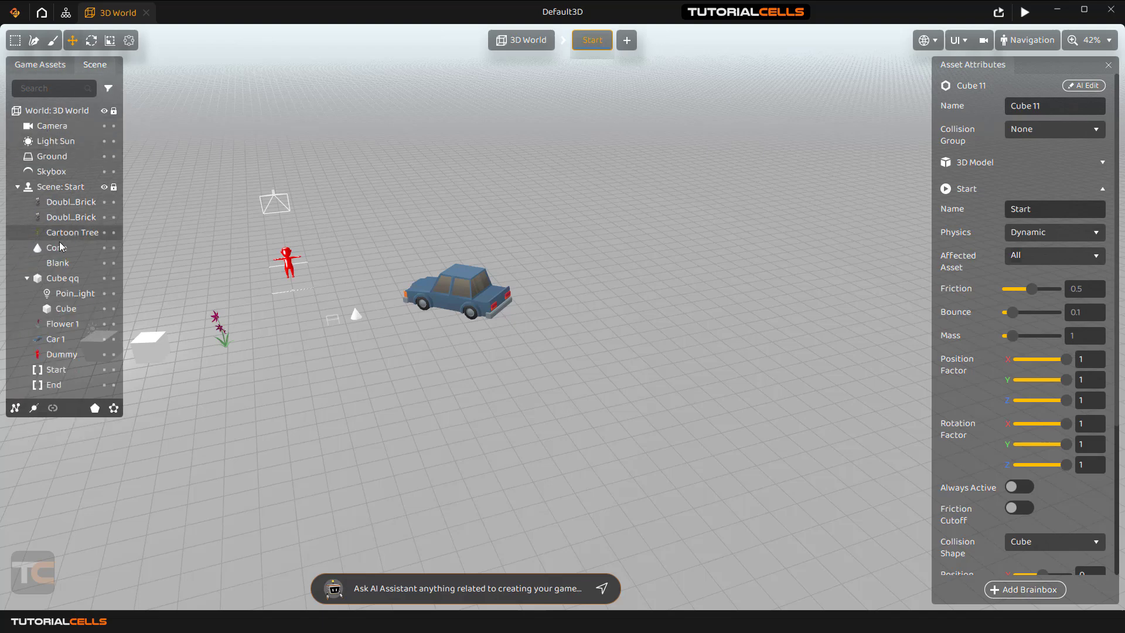
double_click(61, 279)
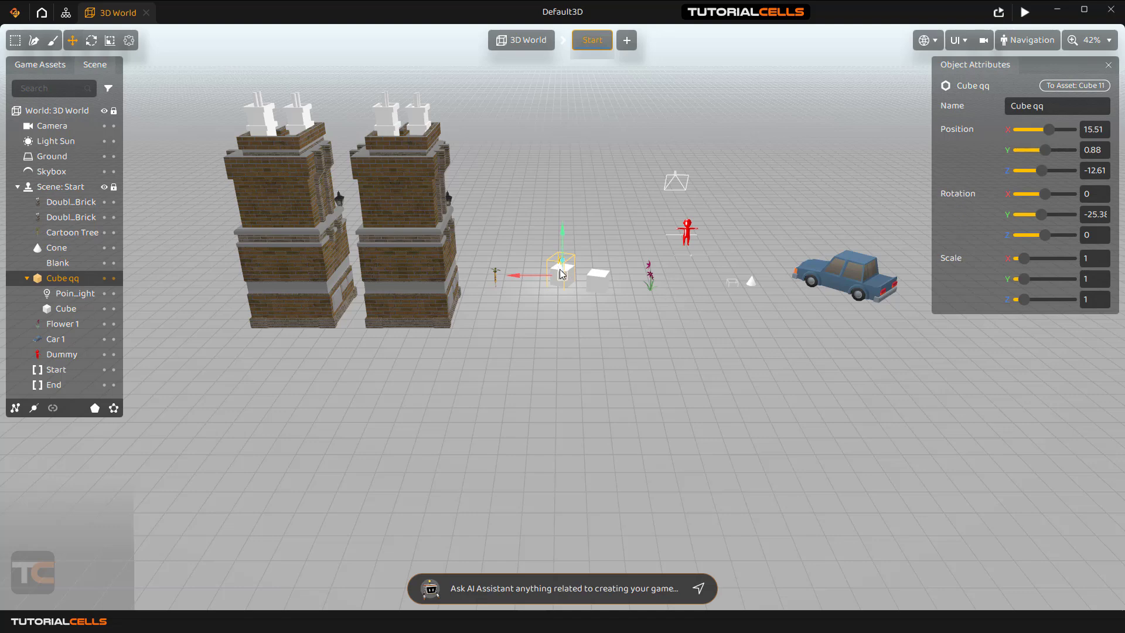
scroll(500, 285, "up", 5)
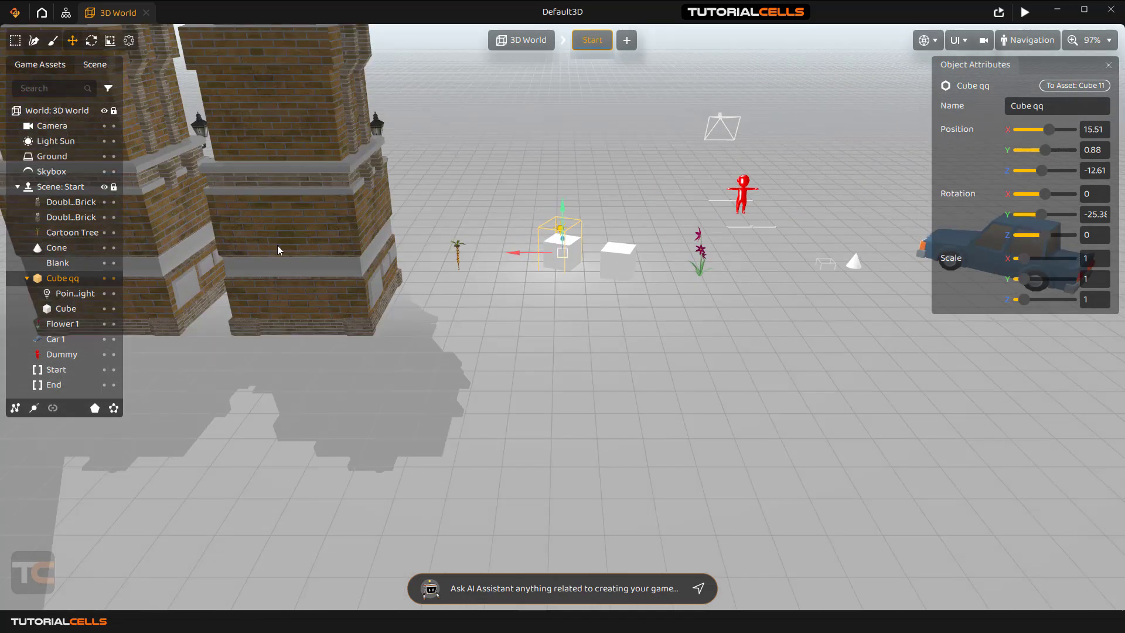
Step: Place two more Cube 11 instances in front of Cube qq at about X 15.94, Z -16.4 and X 16, Z -21.36
left_click(39, 65)
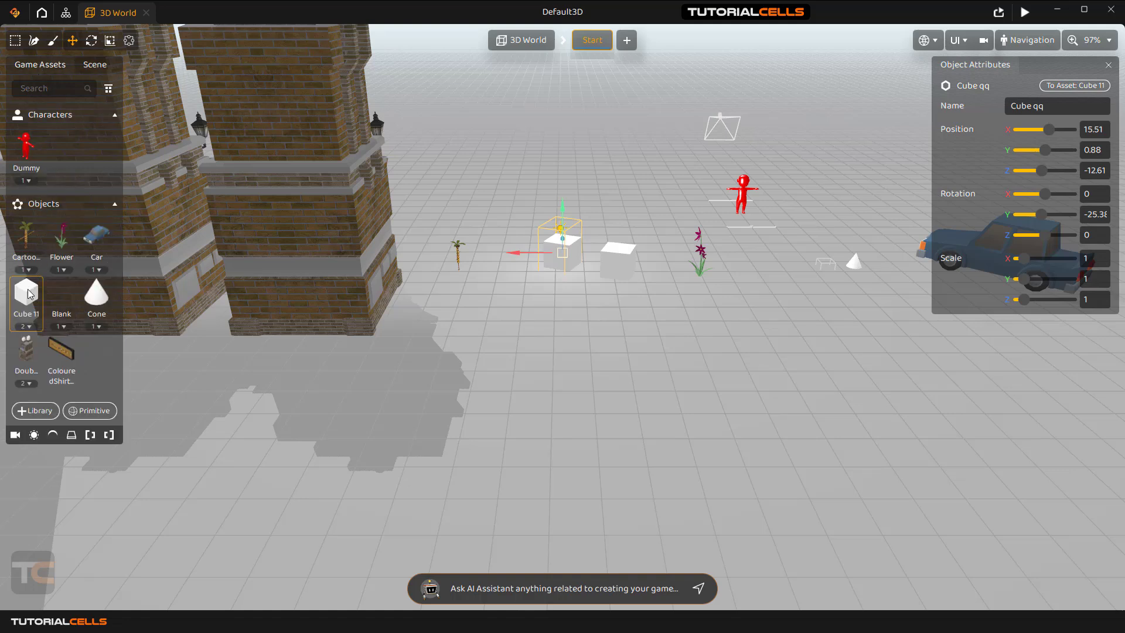
left_click_drag(28, 294, 556, 285)
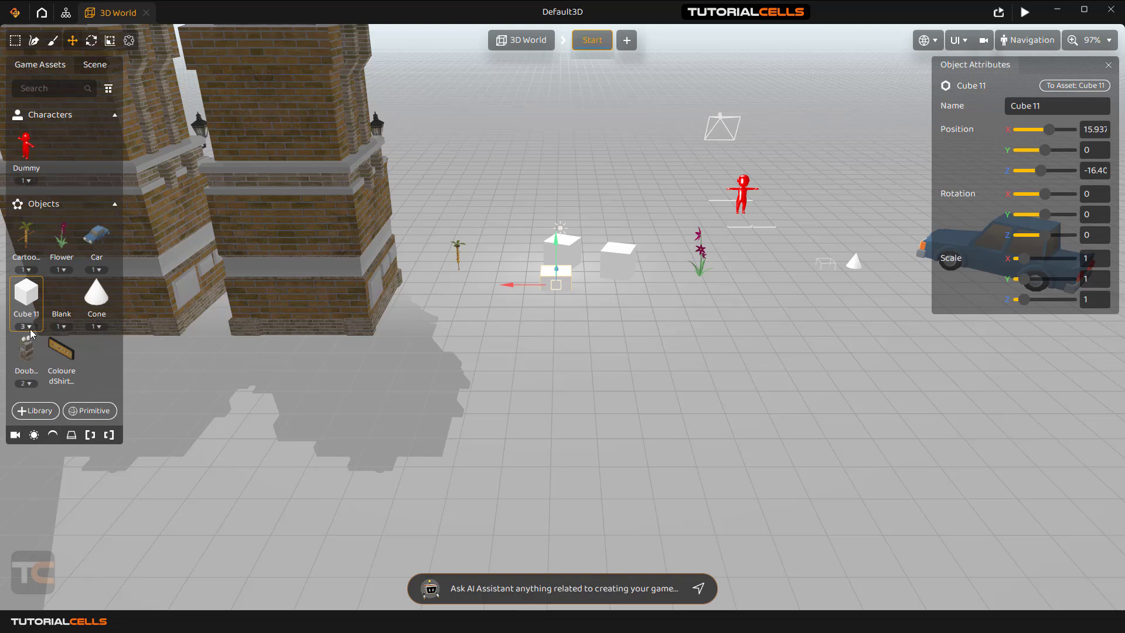
left_click_drag(26, 296, 554, 316)
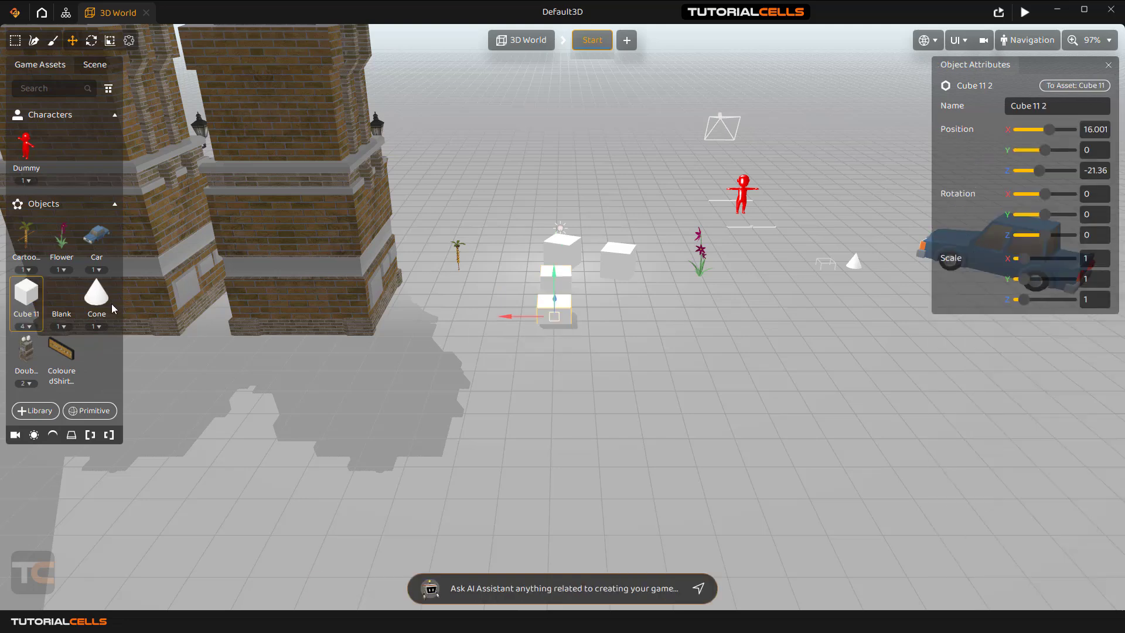
Step: Place another Cube 11 instance at about X 19.36, Z -18.82 and show the Cube 11 asset's attributes
left_click_drag(30, 304, 501, 296)
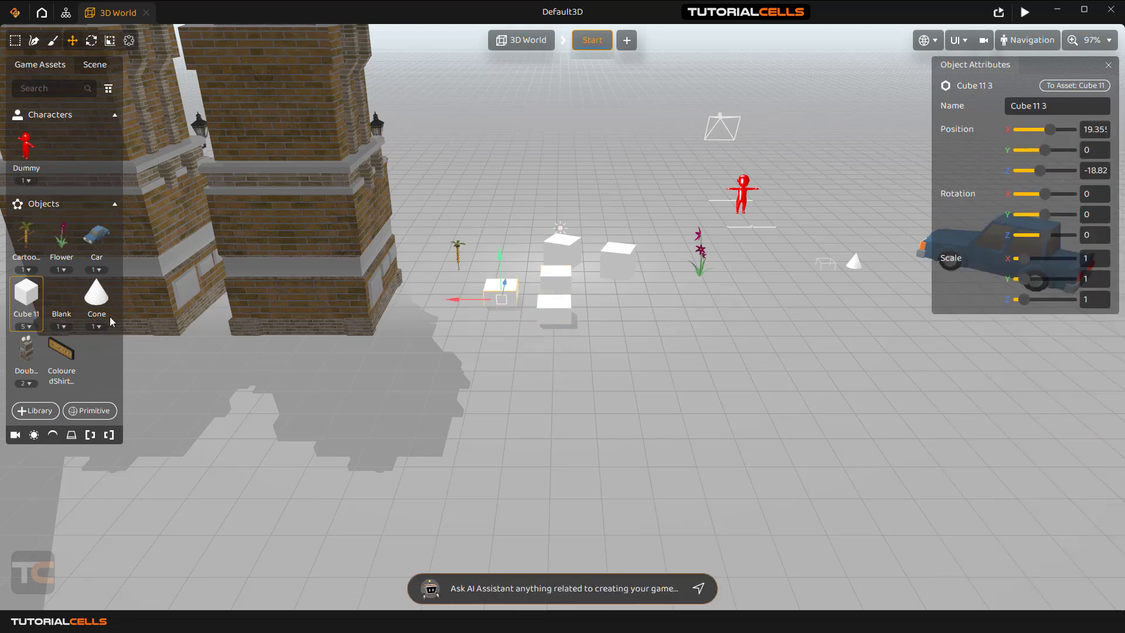
left_click(19, 300)
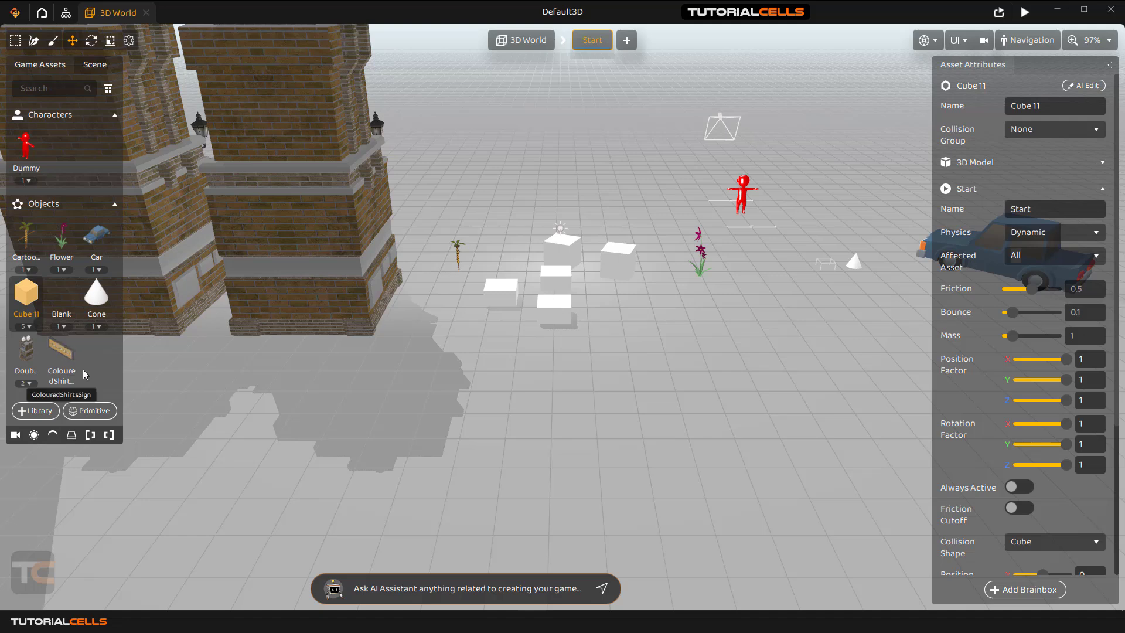
Step: Add a new Cube primitive to the scene at about X 9.22, Z -25.11 and rename the placed object as 2
left_click(88, 410)
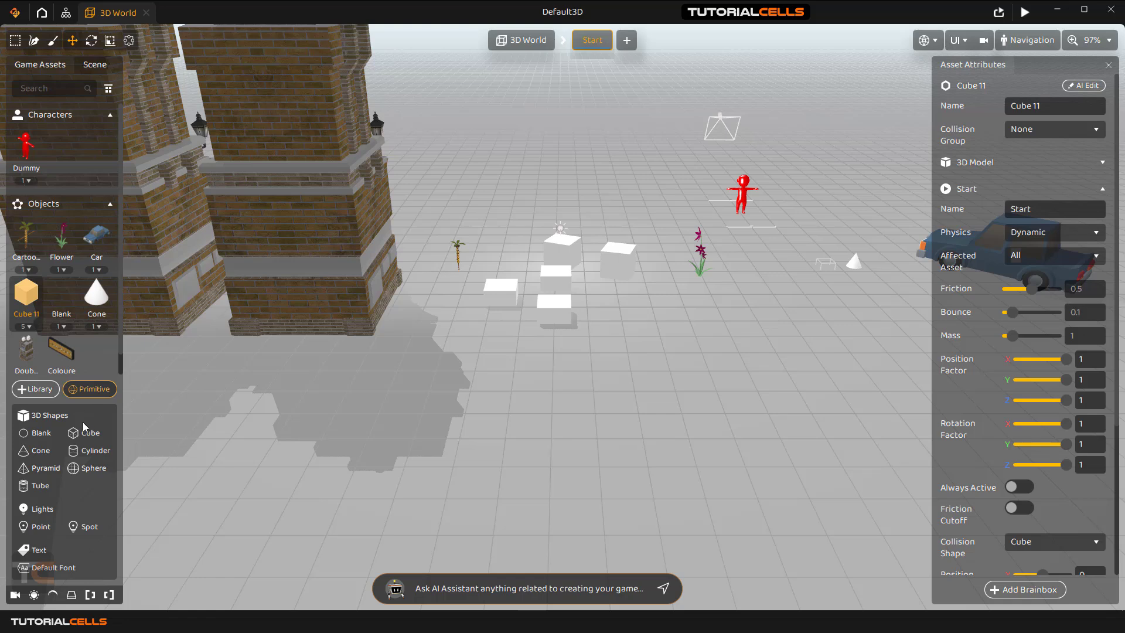
left_click_drag(83, 434, 676, 344)
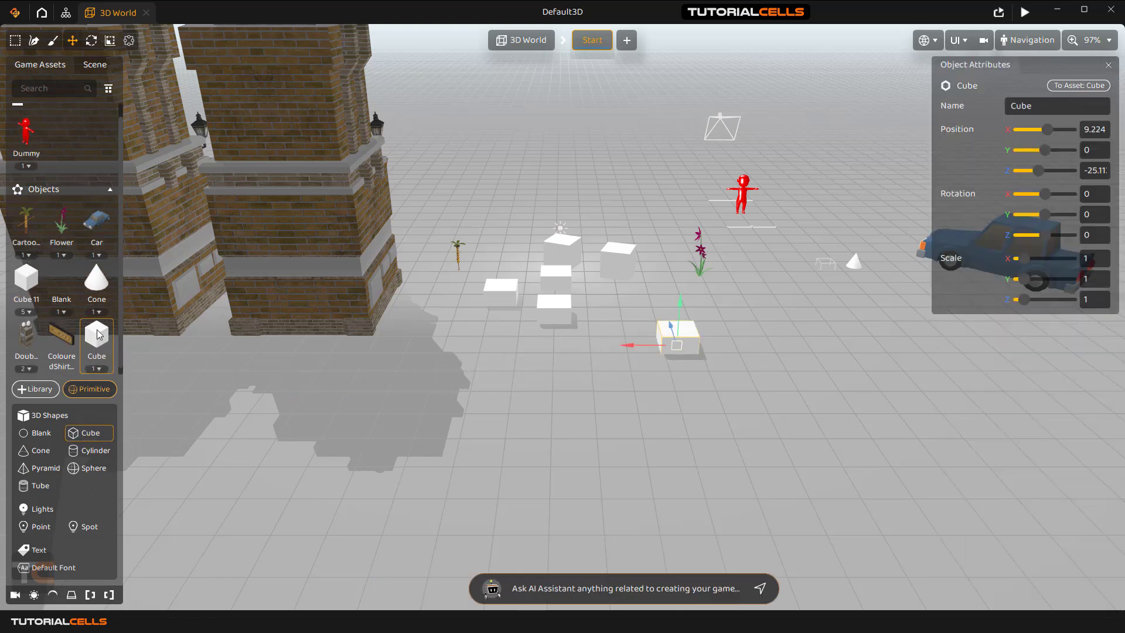
double_click(1018, 105)
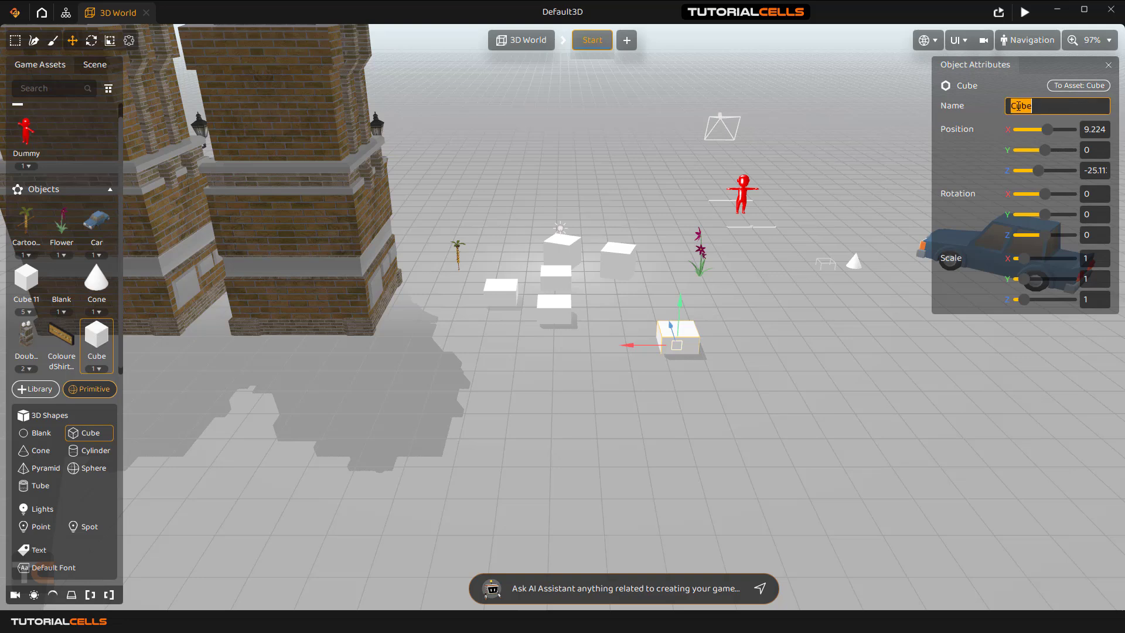
type("2")
key("Return")
left_click(773, 334)
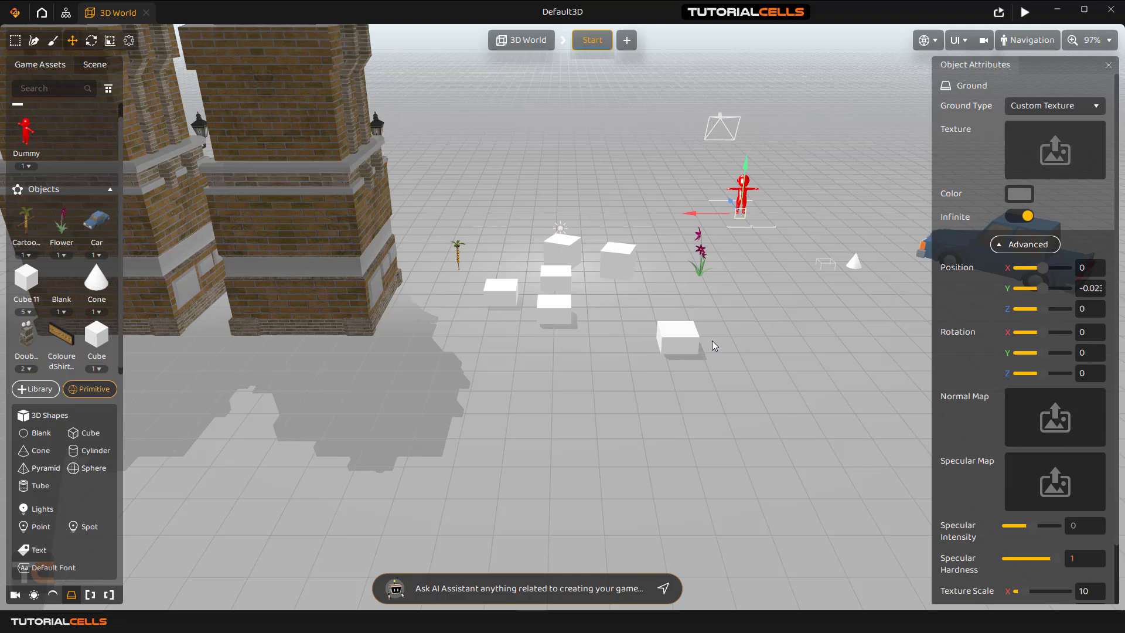
left_click(674, 333)
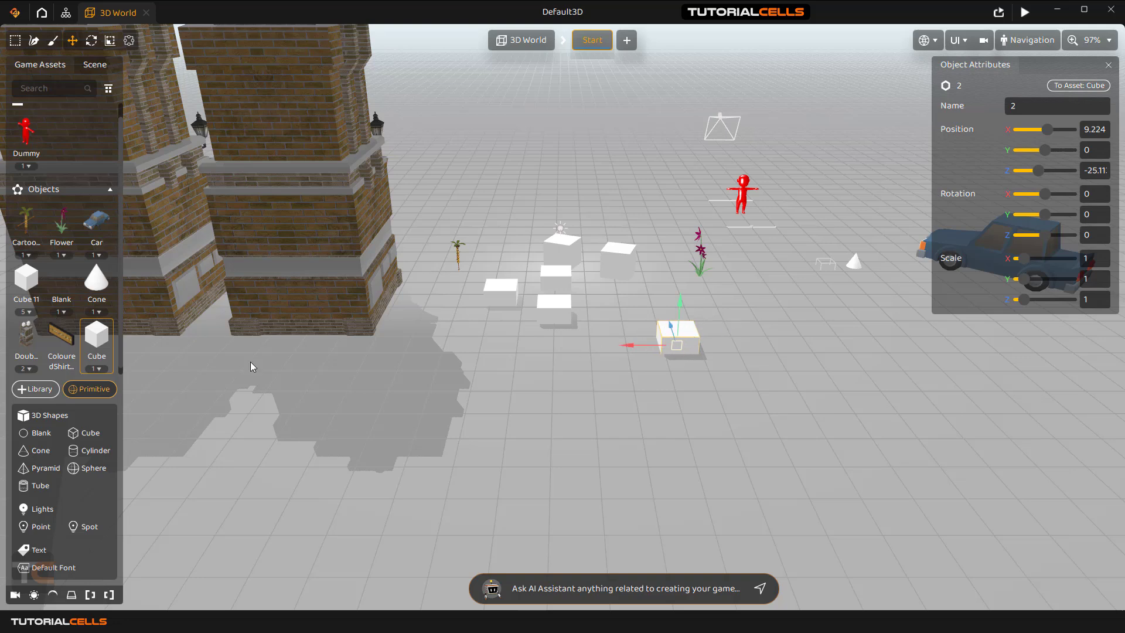
Step: Rename the new Cube asset as Cube main and check it in the asset tree view
left_click(97, 337)
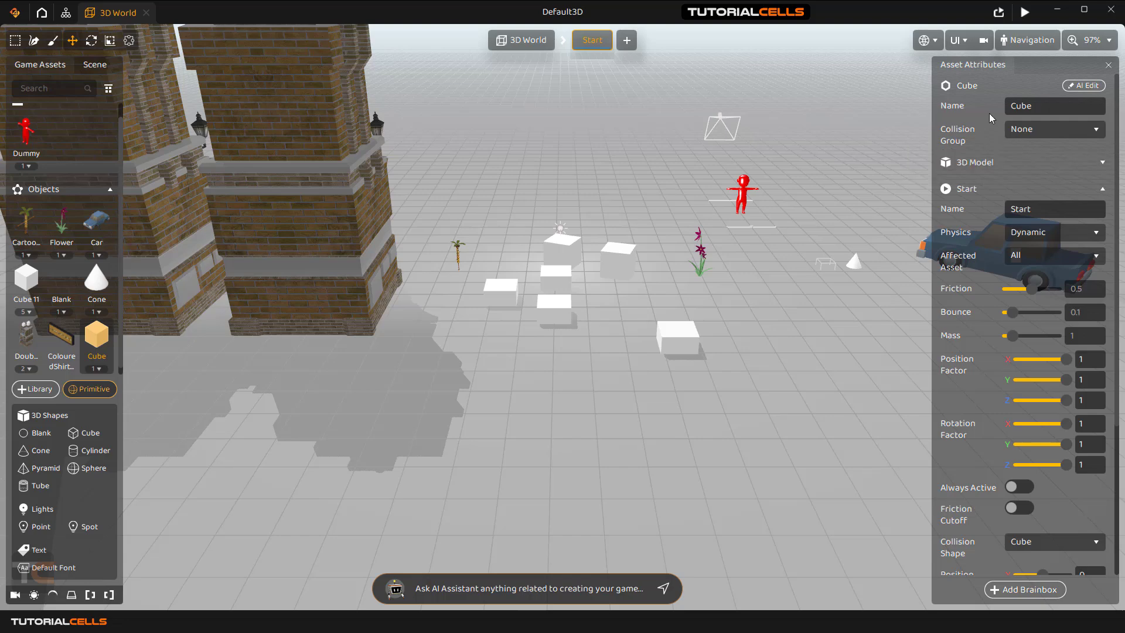
left_click(1037, 105)
key("Return")
left_click(107, 88)
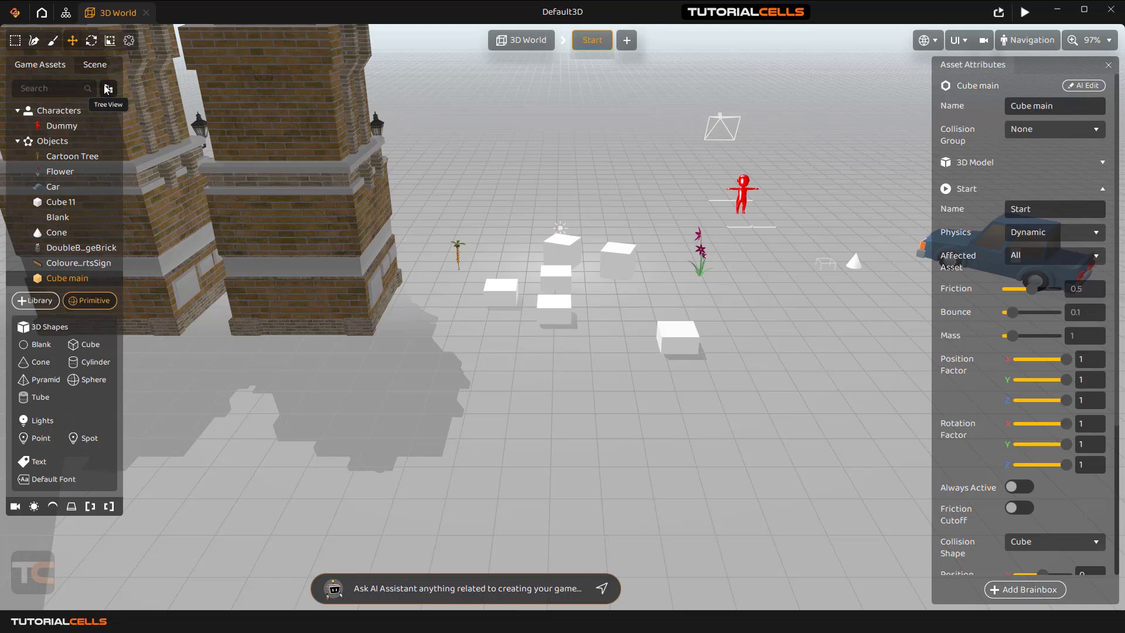
left_click(108, 88)
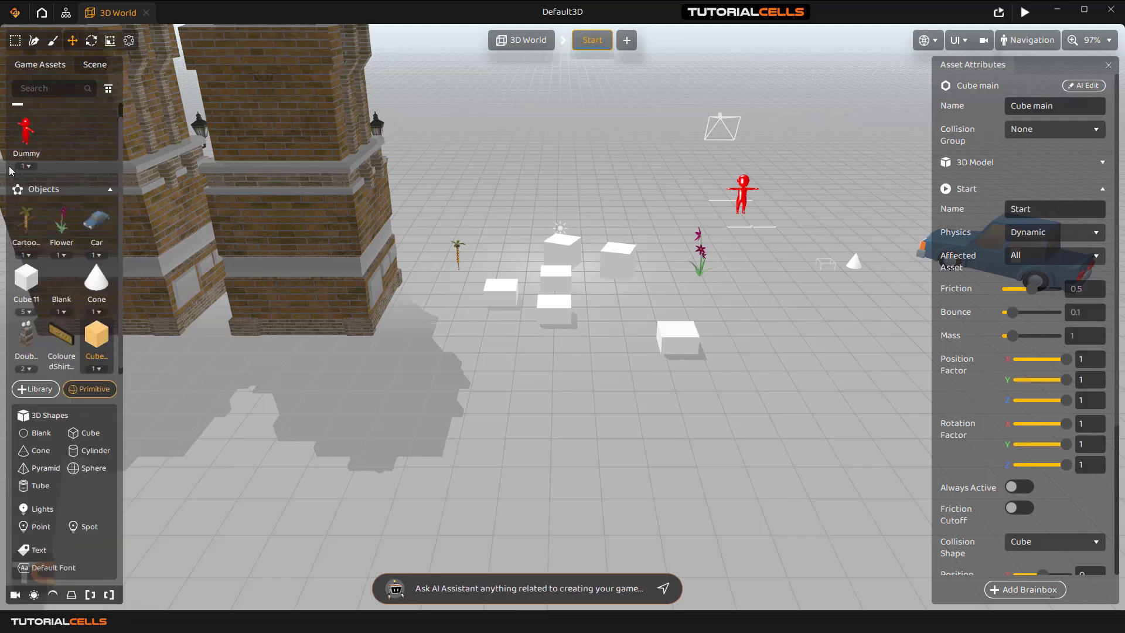
Step: Place two more Cube main instances in front of the Cube 11 group and view them in the scene's object list
left_click_drag(109, 347, 430, 337)
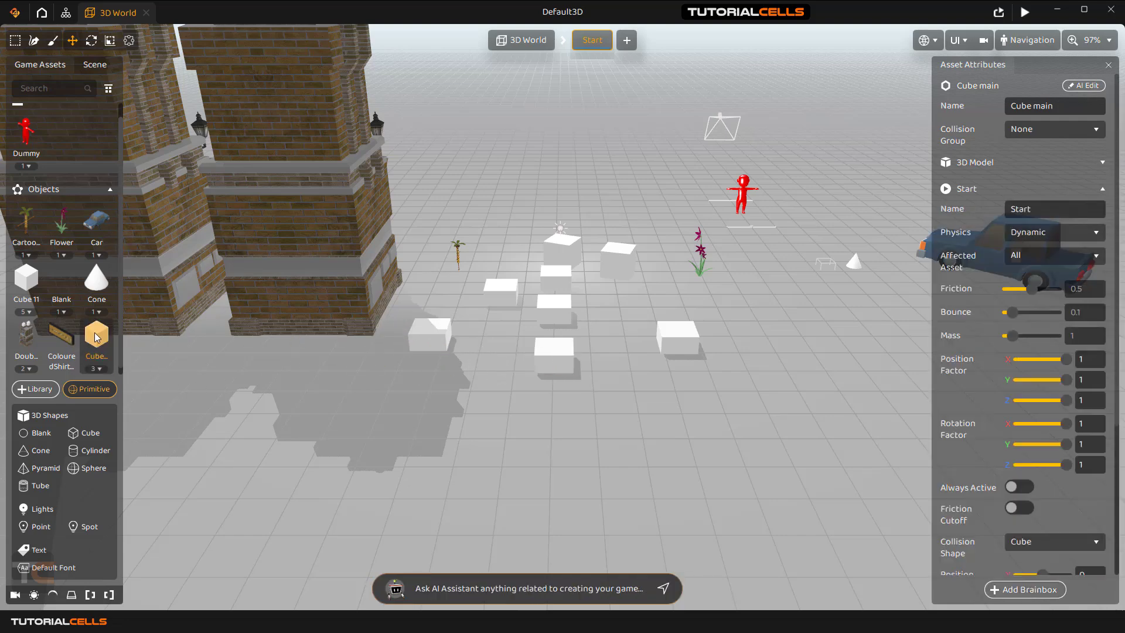
left_click(94, 65)
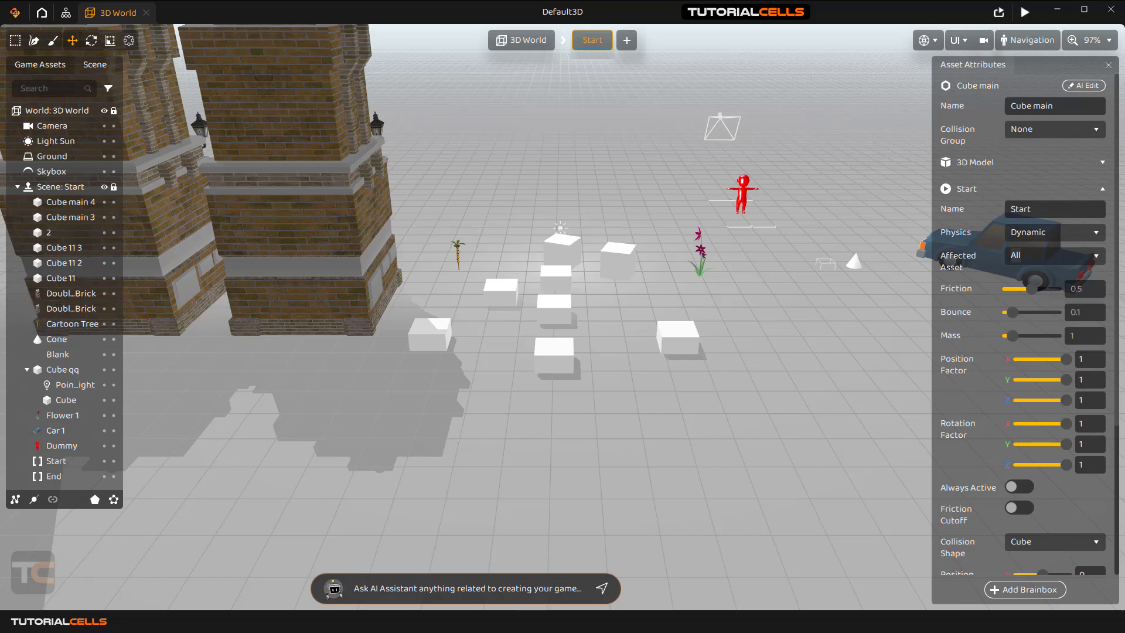
middle_click_drag(371, 287, 483, 293)
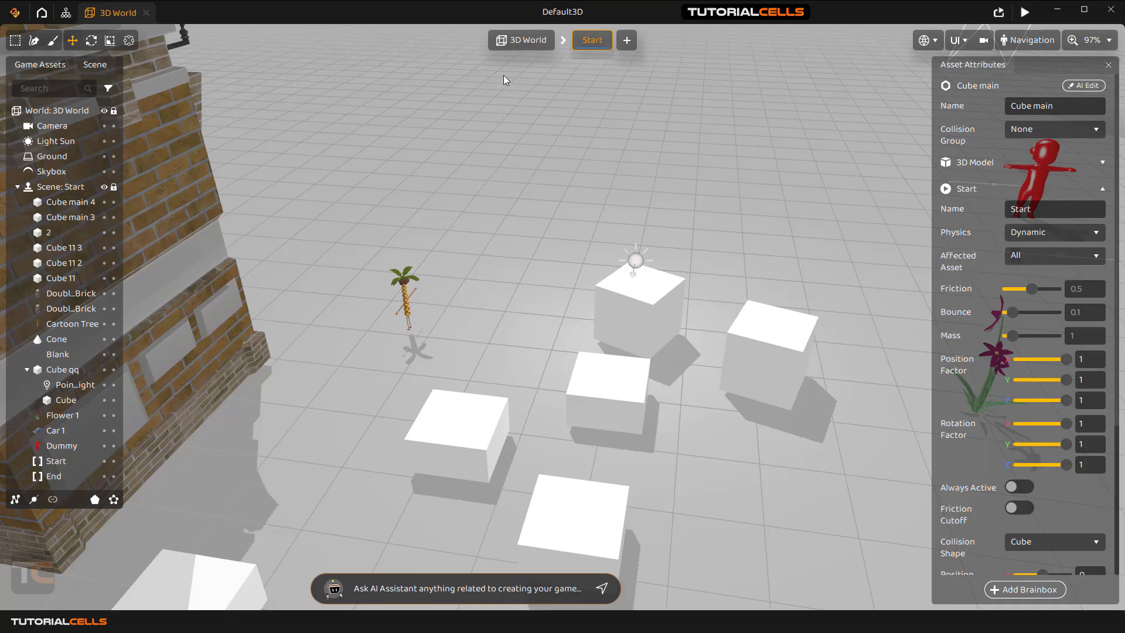